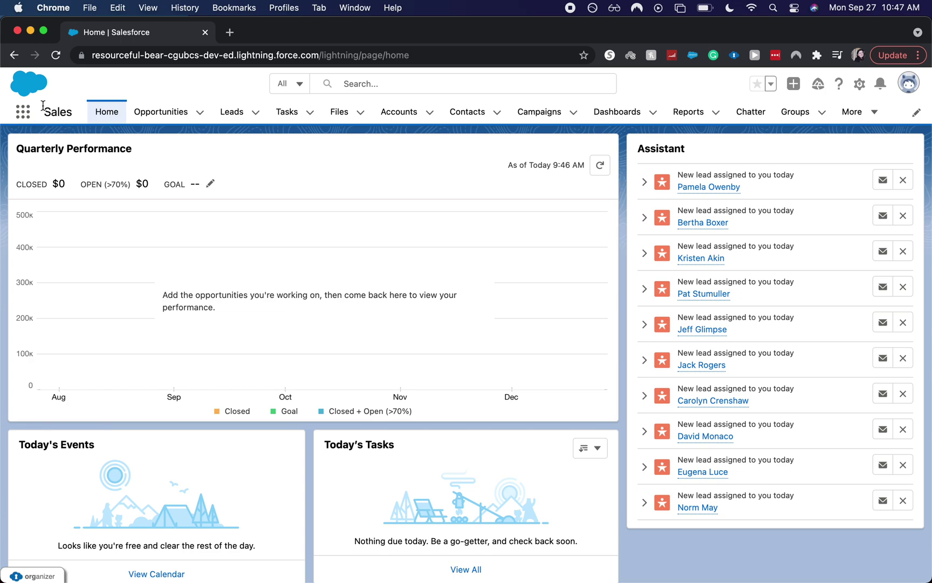
- Switch to the Sales app from the App Launcher and open the Reports home
{"action": "left_click", "coordinate": [23, 114]}
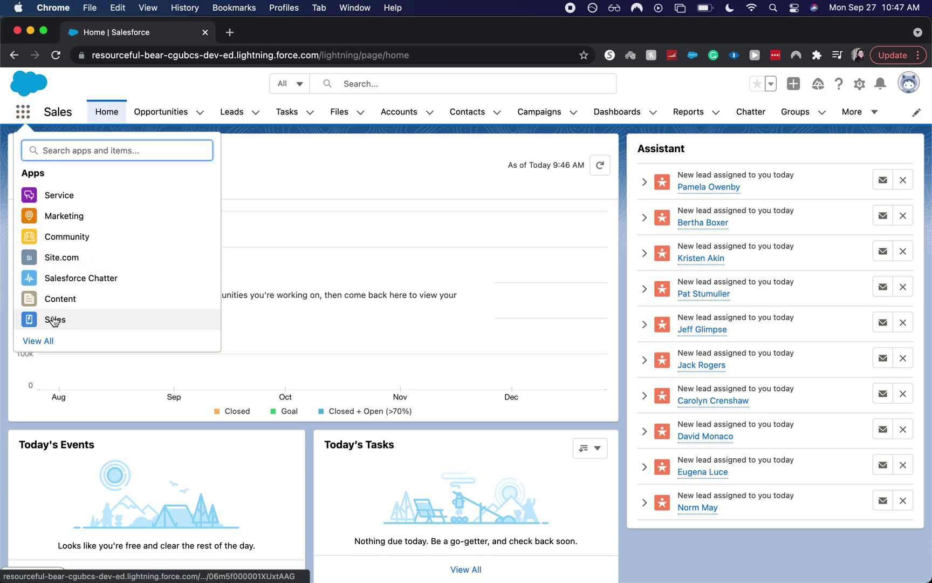
{"action": "type", "text": "sal"}
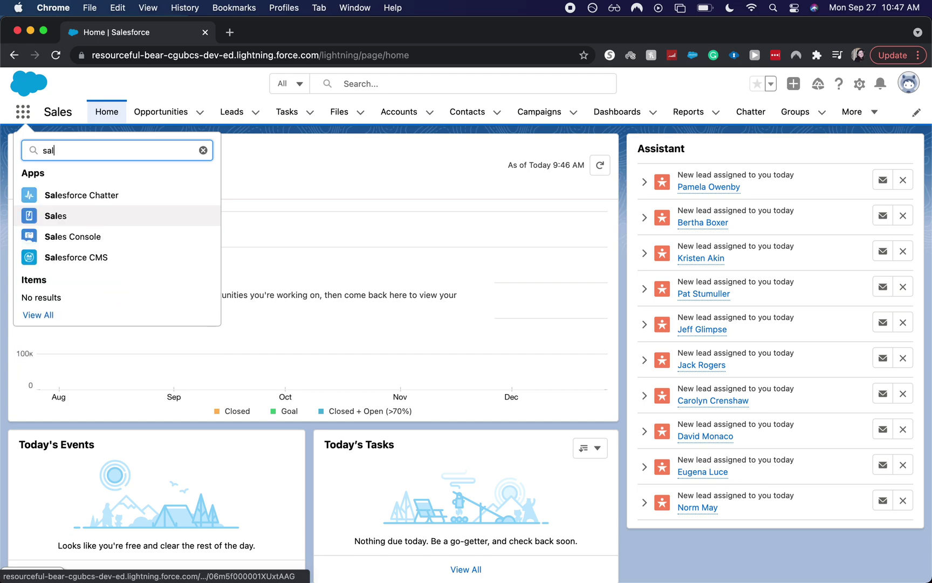
{"action": "left_click", "coordinate": [57, 216]}
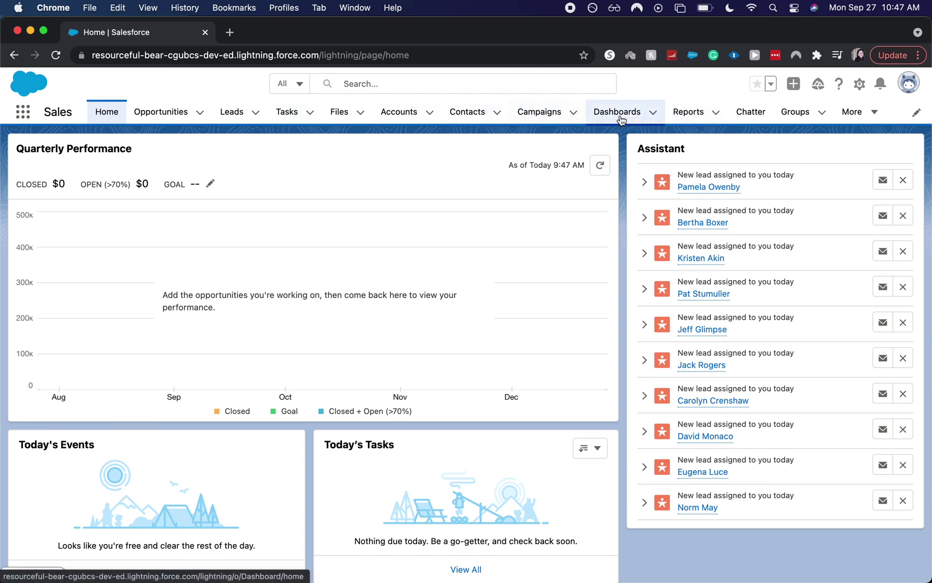
{"action": "left_click", "coordinate": [685, 118]}
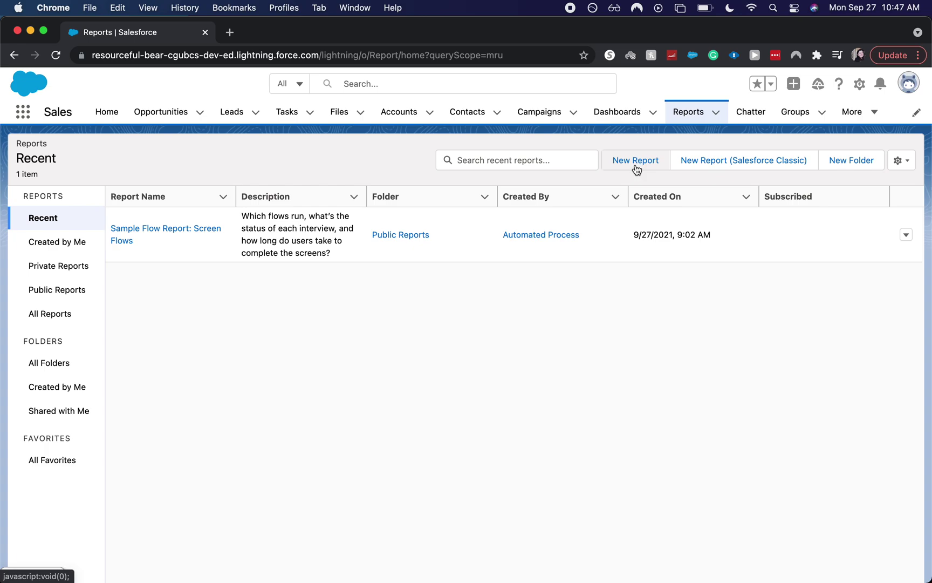
- Create a new report using the Opportunities report type
{"action": "left_click", "coordinate": [637, 170]}
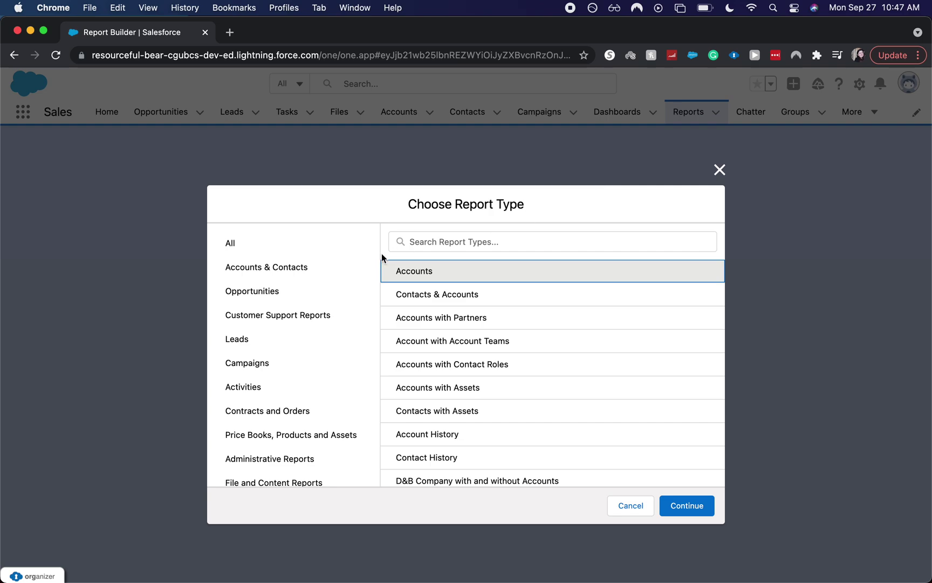
{"action": "left_click", "coordinate": [283, 287]}
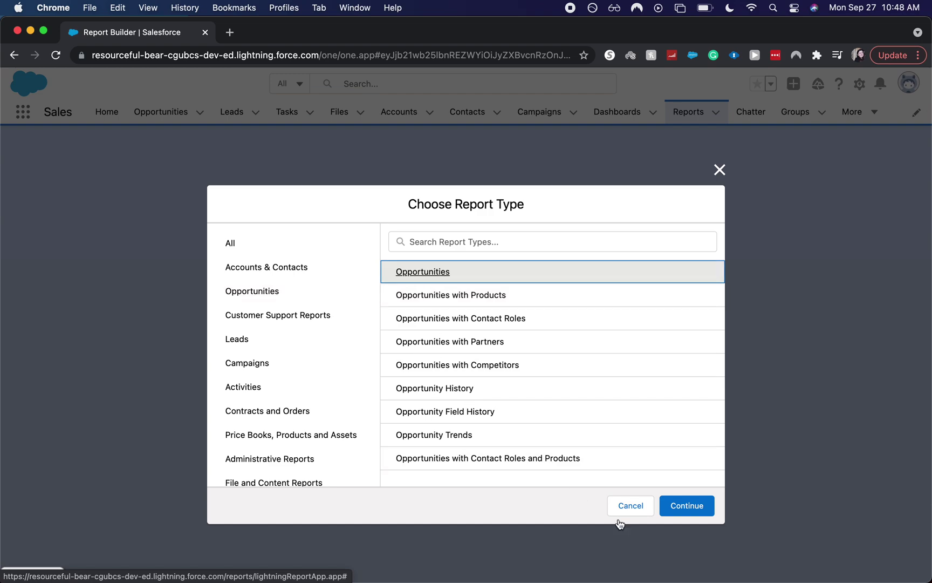
{"action": "left_click", "coordinate": [711, 503]}
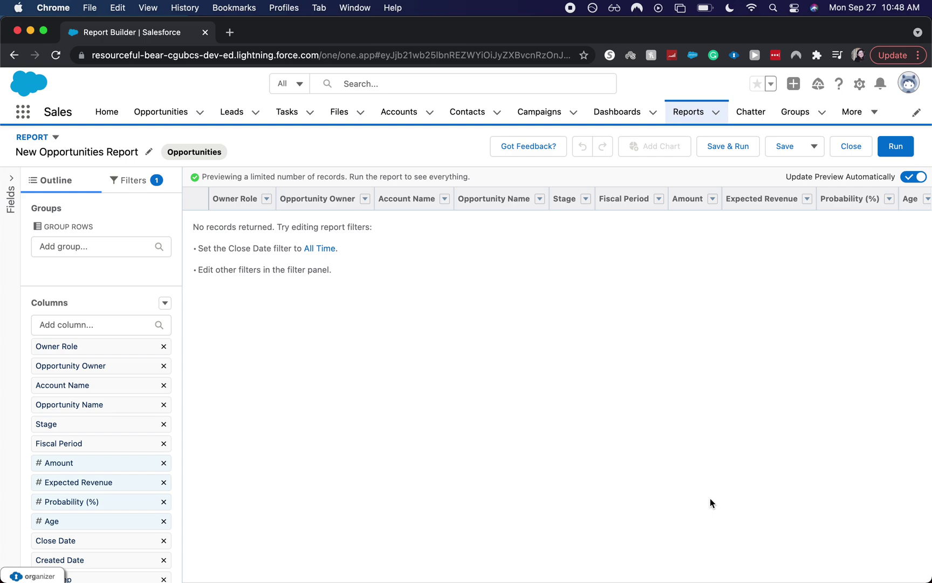
{"action": "left_click", "coordinate": [149, 184]}
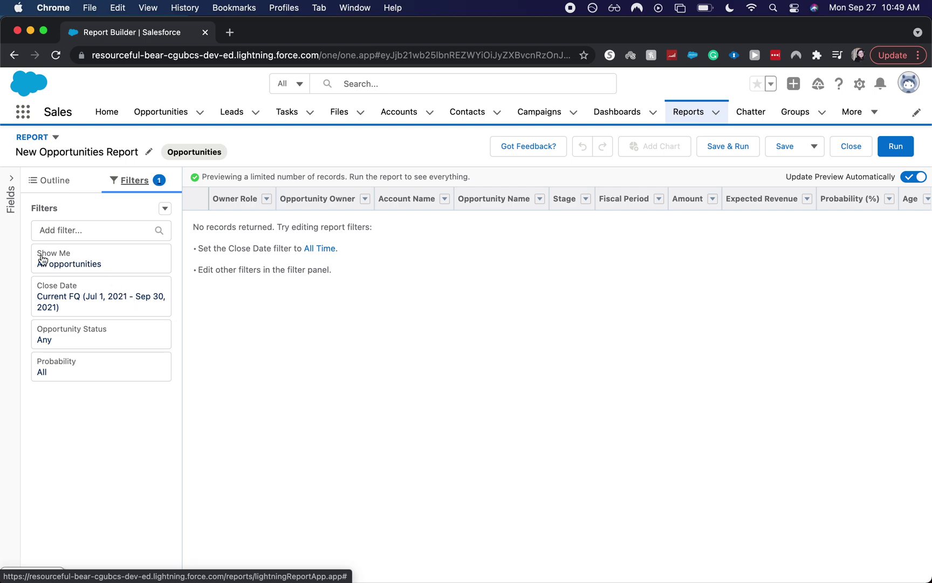
- Change the Close Date filter range to All Time and review the opportunity rows
{"action": "left_click", "coordinate": [80, 308]}
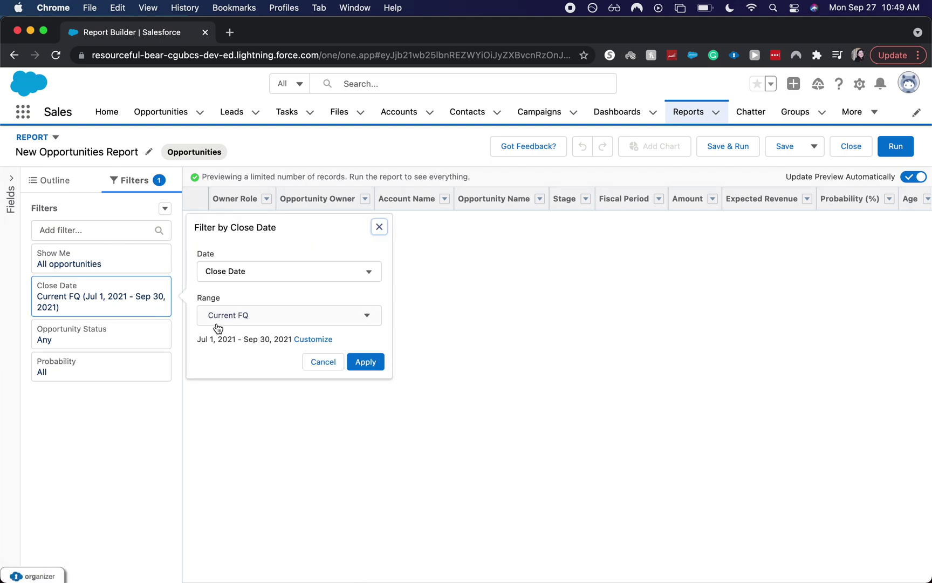
{"action": "left_click", "coordinate": [244, 314]}
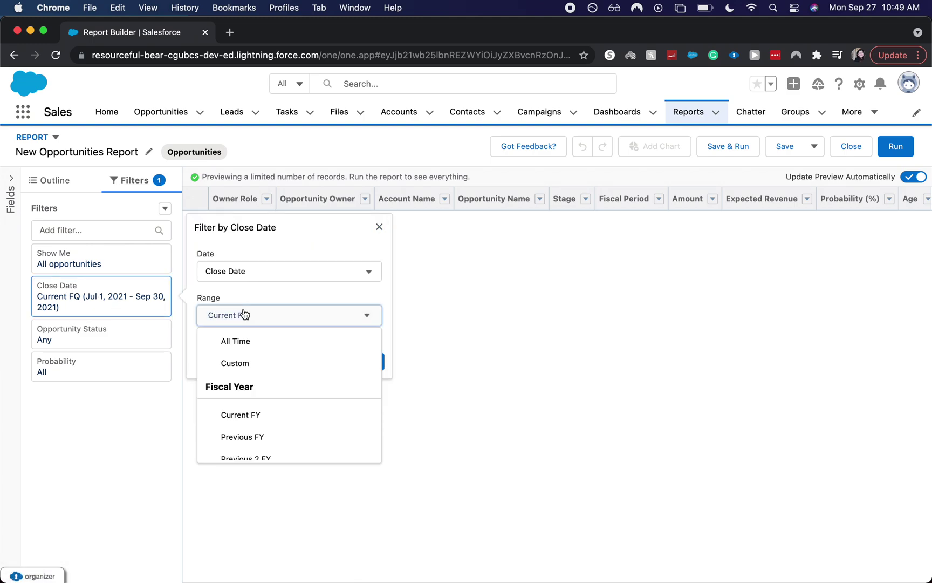
{"action": "left_click", "coordinate": [242, 341]}
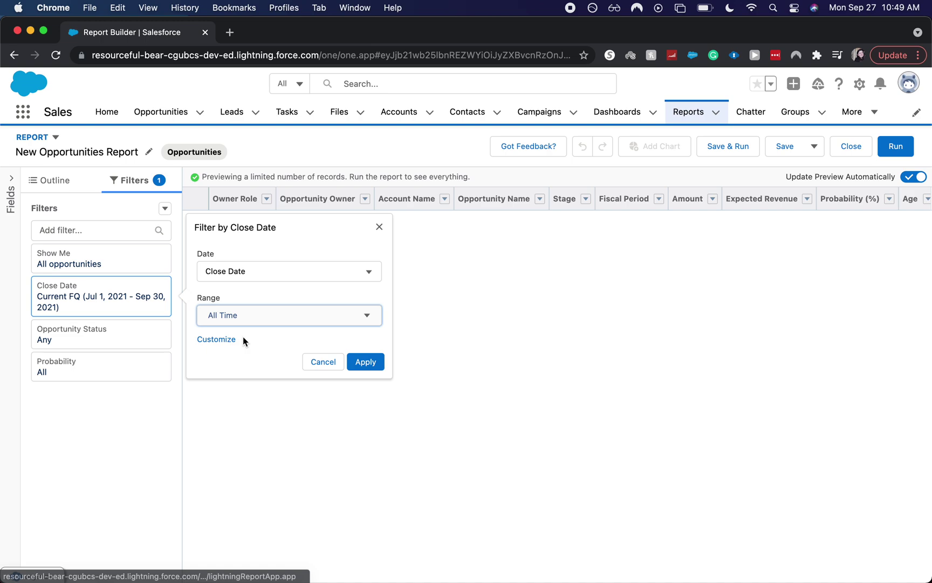
{"action": "left_click", "coordinate": [370, 362]}
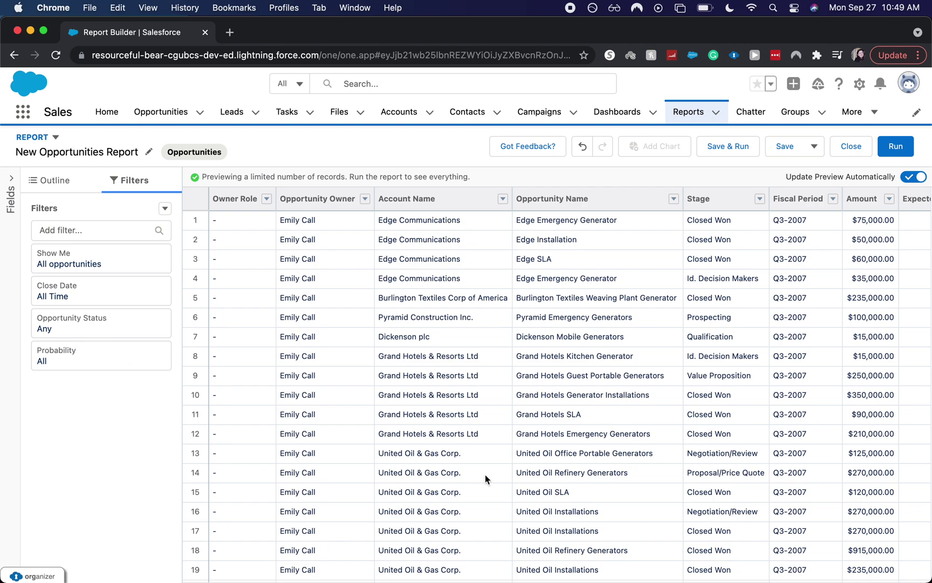
{"action": "scroll", "coordinate": [485, 474], "scroll_direction": "right", "scroll_amount": 3}
{"action": "scroll", "coordinate": [485, 475], "scroll_direction": "right", "scroll_amount": 5}
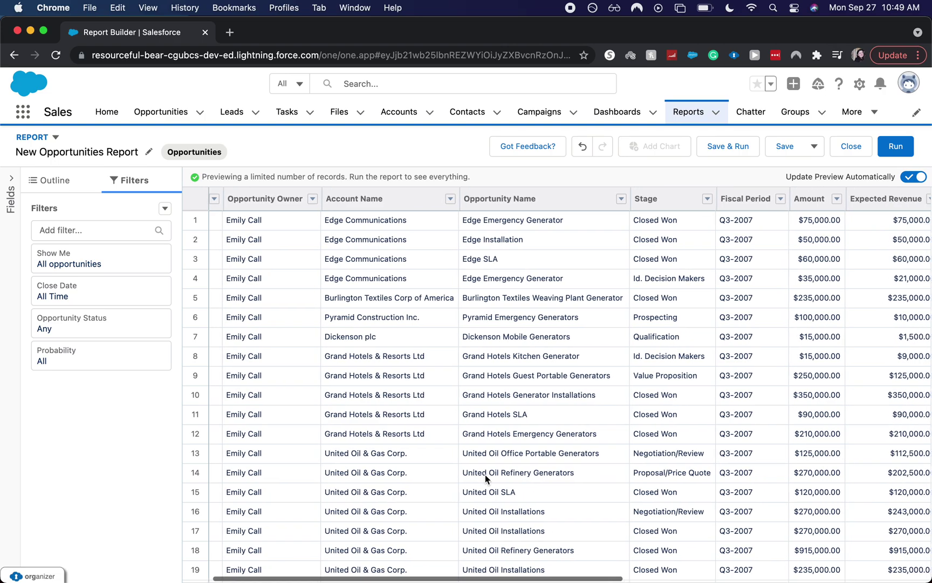
{"action": "scroll", "coordinate": [485, 474], "scroll_direction": "right", "scroll_amount": 10}
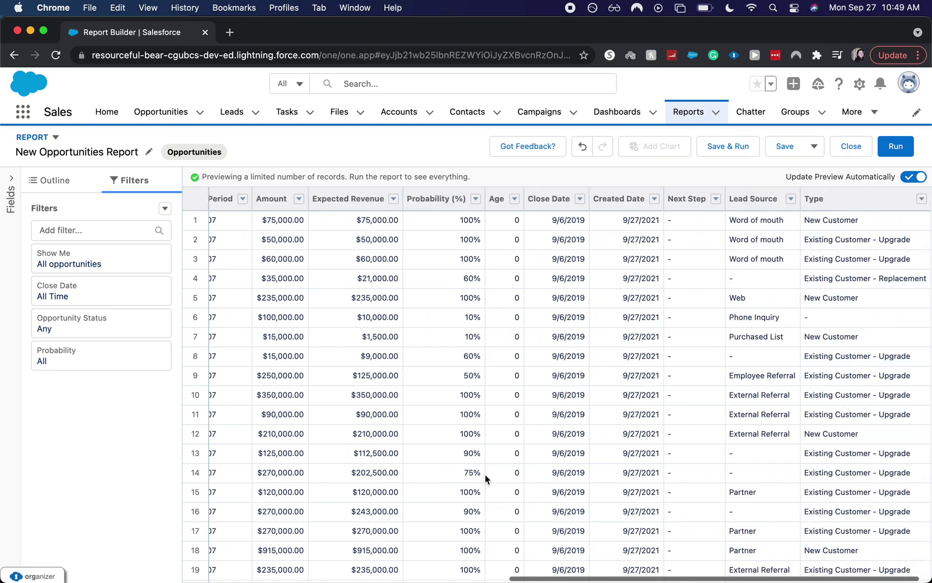
{"action": "scroll", "coordinate": [601, 468], "scroll_direction": "down", "scroll_amount": 5}
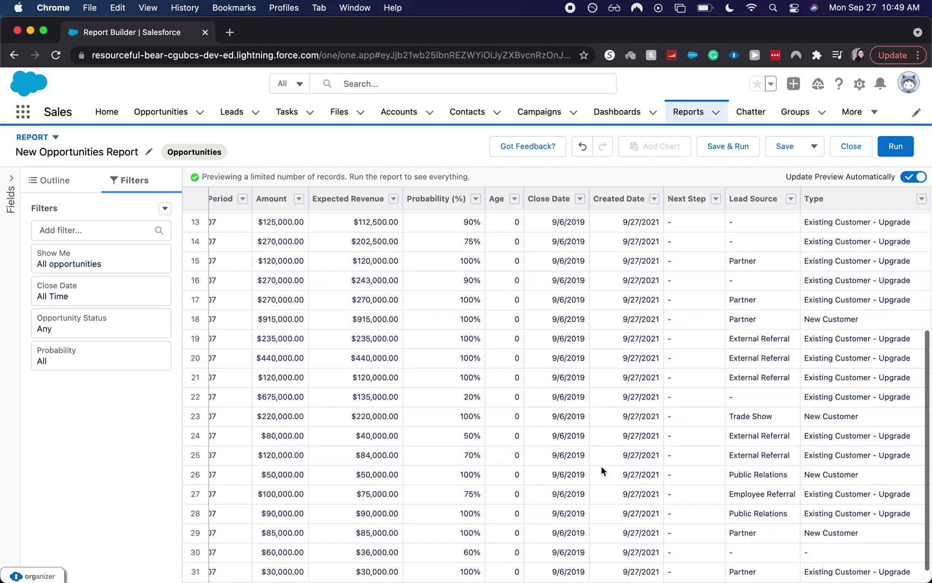
{"action": "scroll", "coordinate": [601, 465], "scroll_direction": "left", "scroll_amount": 15}
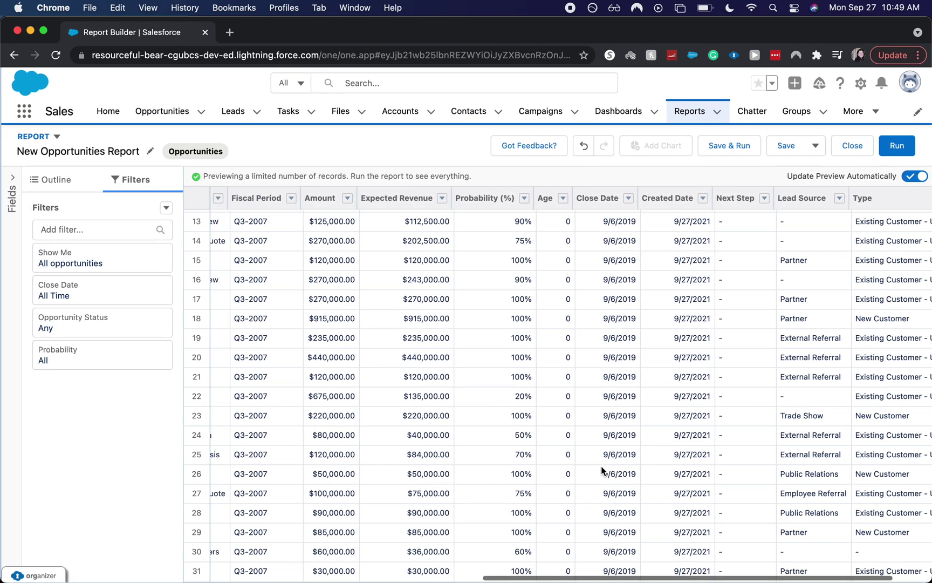
{"action": "scroll", "coordinate": [397, 464], "scroll_direction": "up", "scroll_amount": 5}
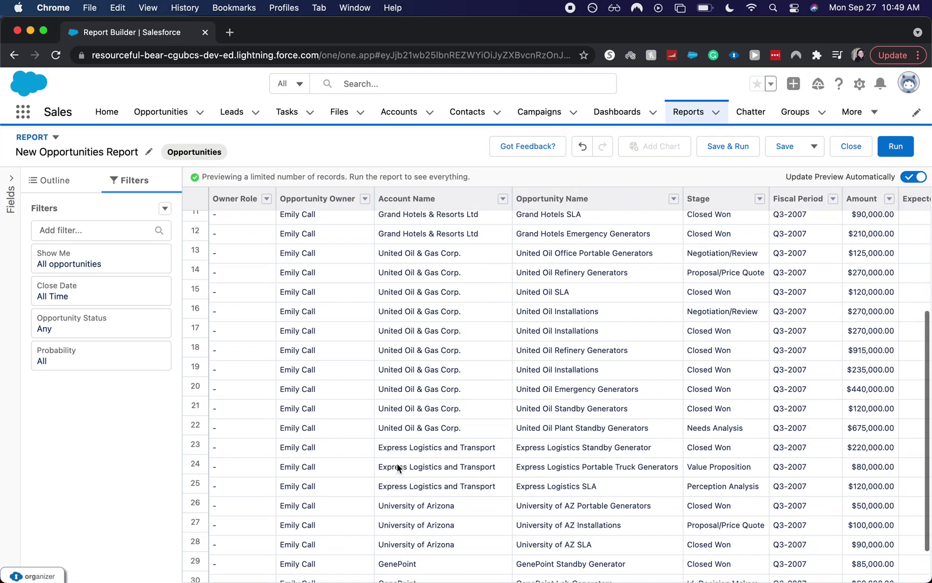
{"action": "scroll", "coordinate": [397, 464], "scroll_direction": "up", "scroll_amount": 2}
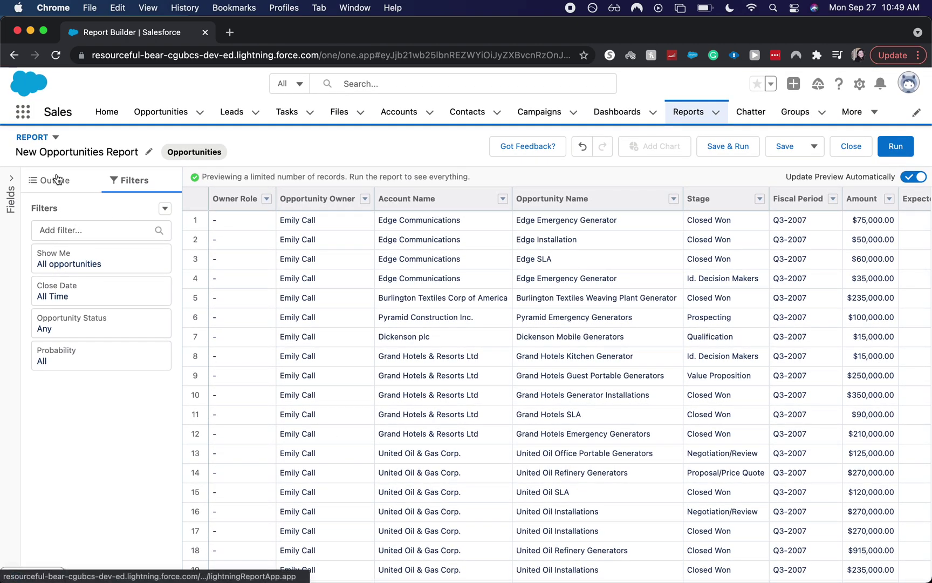
{"action": "left_click", "coordinate": [58, 183]}
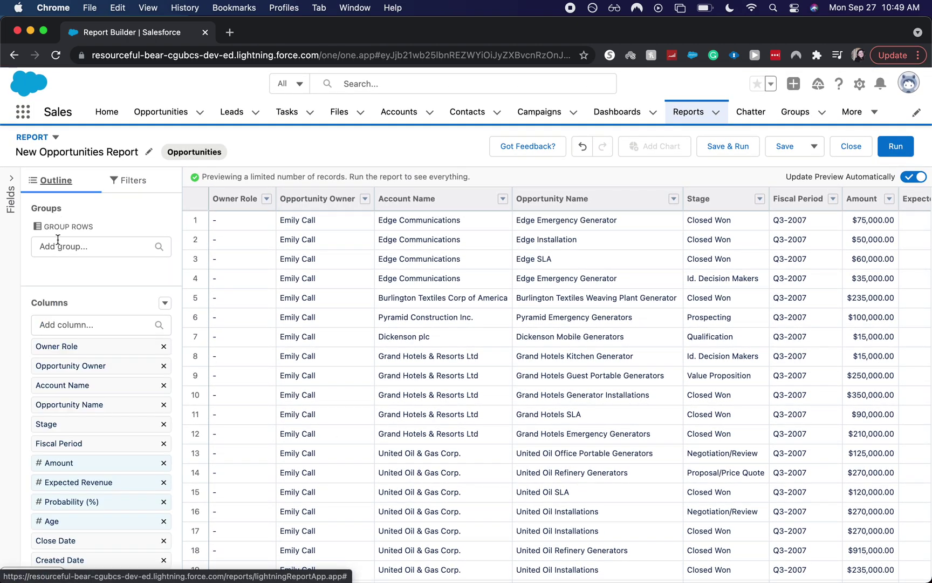
- Remove the Owner Role, Age, Probability (%), Next Step and Created Date columns
{"action": "left_click", "coordinate": [163, 347]}
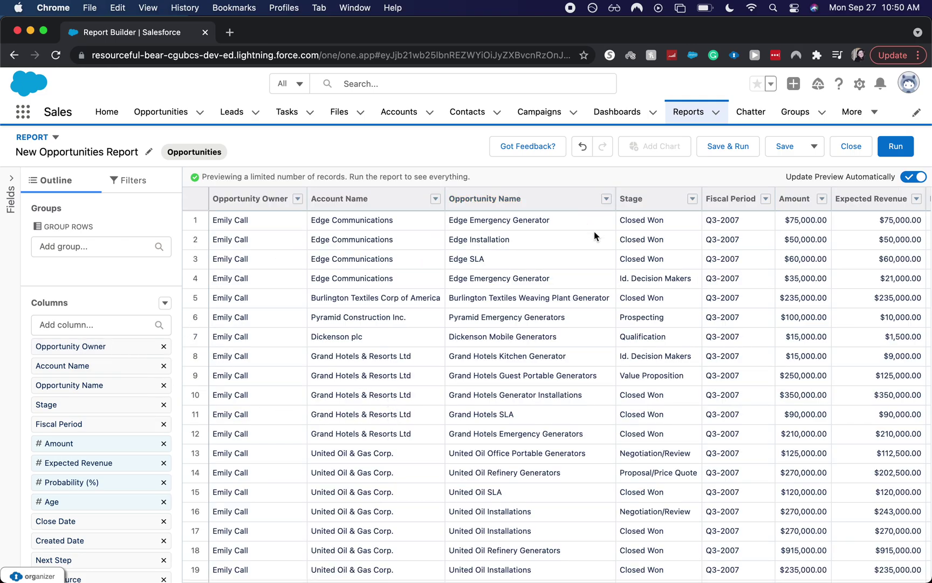
{"action": "scroll", "coordinate": [602, 243], "scroll_direction": "right", "scroll_amount": 2}
{"action": "scroll", "coordinate": [667, 236], "scroll_direction": "right", "scroll_amount": 2}
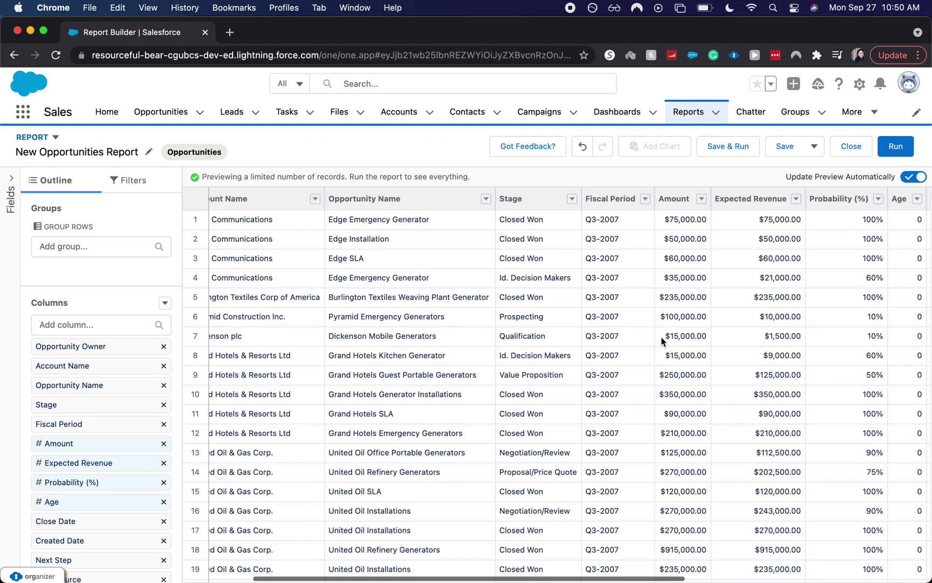
{"action": "scroll", "coordinate": [661, 337], "scroll_direction": "right", "scroll_amount": 1}
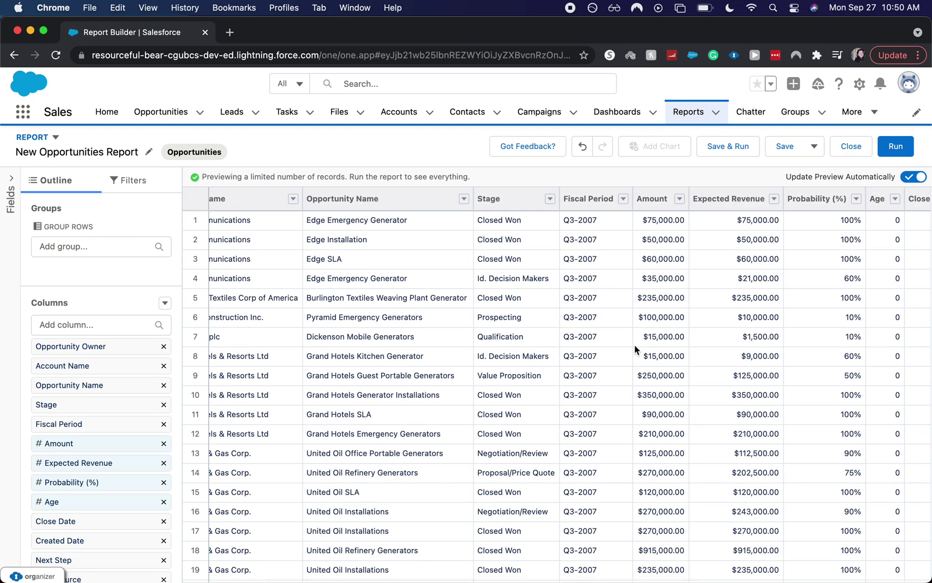
{"action": "scroll", "coordinate": [750, 348], "scroll_direction": "right", "scroll_amount": 7}
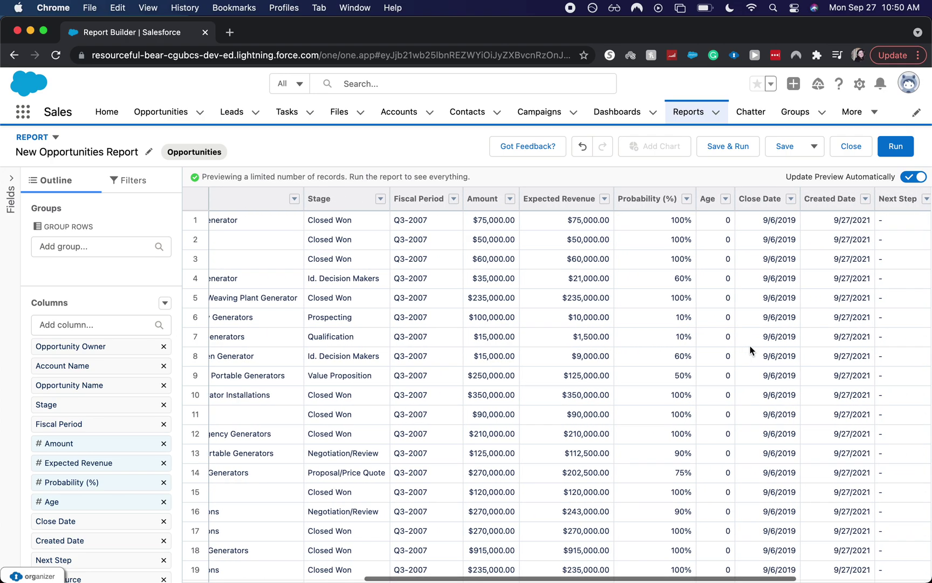
{"action": "scroll", "coordinate": [750, 348], "scroll_direction": "right", "scroll_amount": 1}
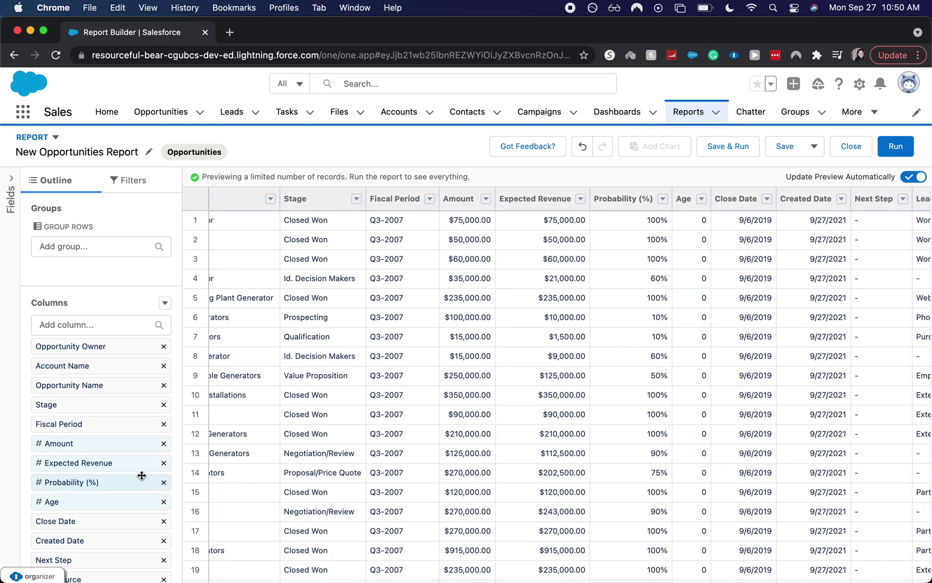
{"action": "left_click", "coordinate": [164, 504]}
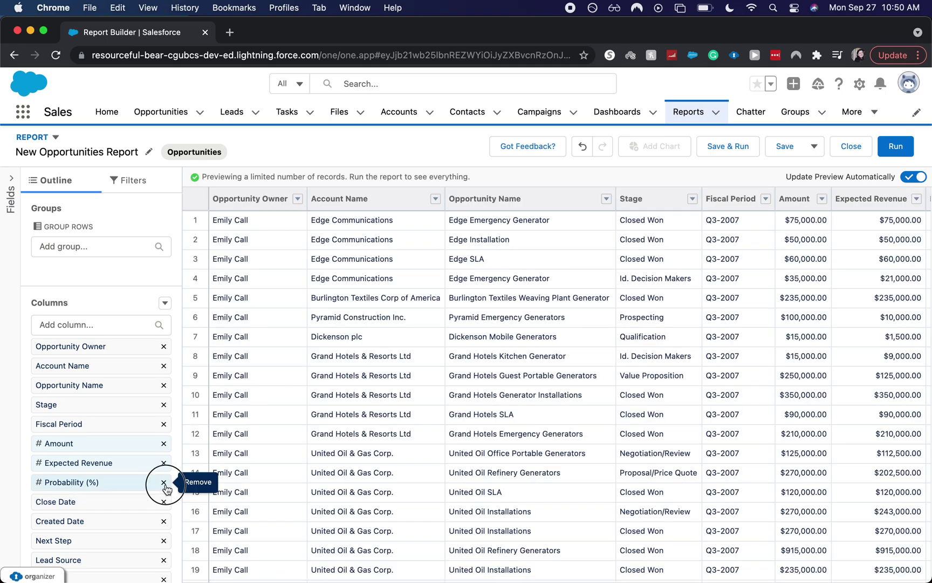
{"action": "left_click", "coordinate": [164, 482]}
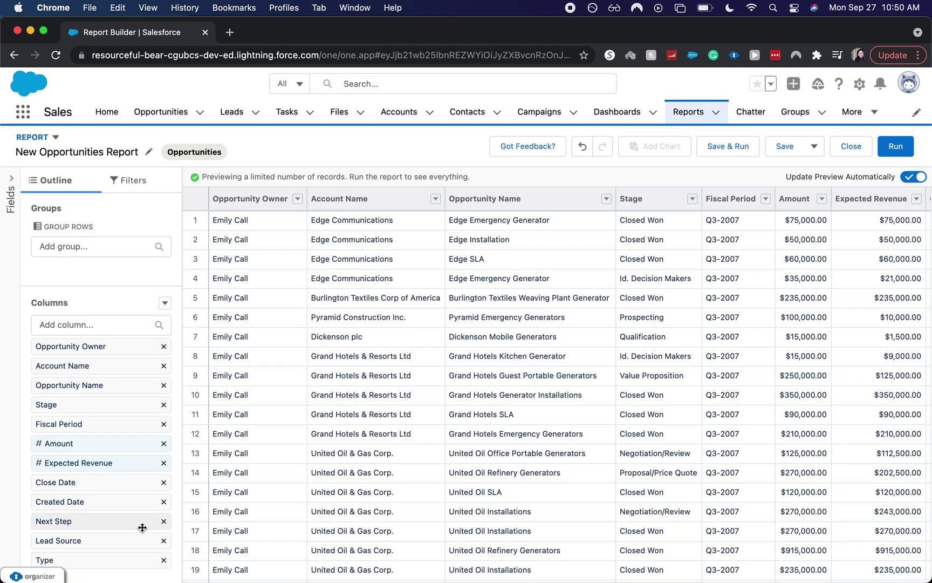
{"action": "left_click", "coordinate": [164, 521]}
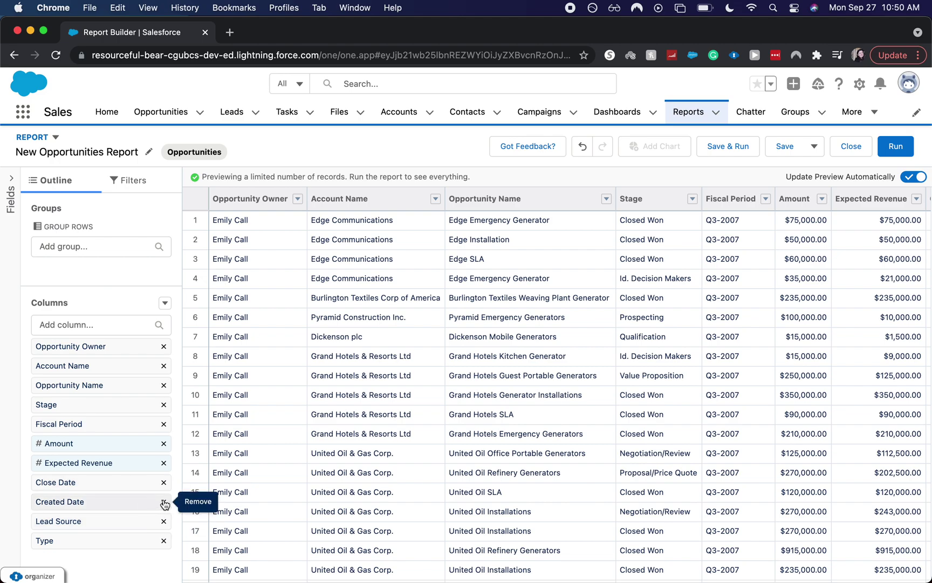
{"action": "left_click", "coordinate": [164, 502]}
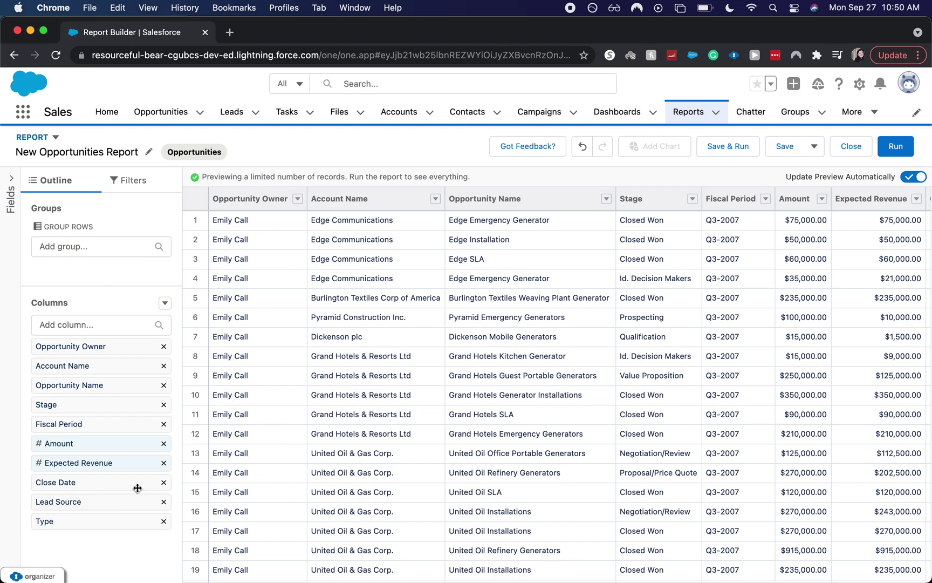
{"action": "scroll", "coordinate": [520, 399], "scroll_direction": "down", "scroll_amount": 1}
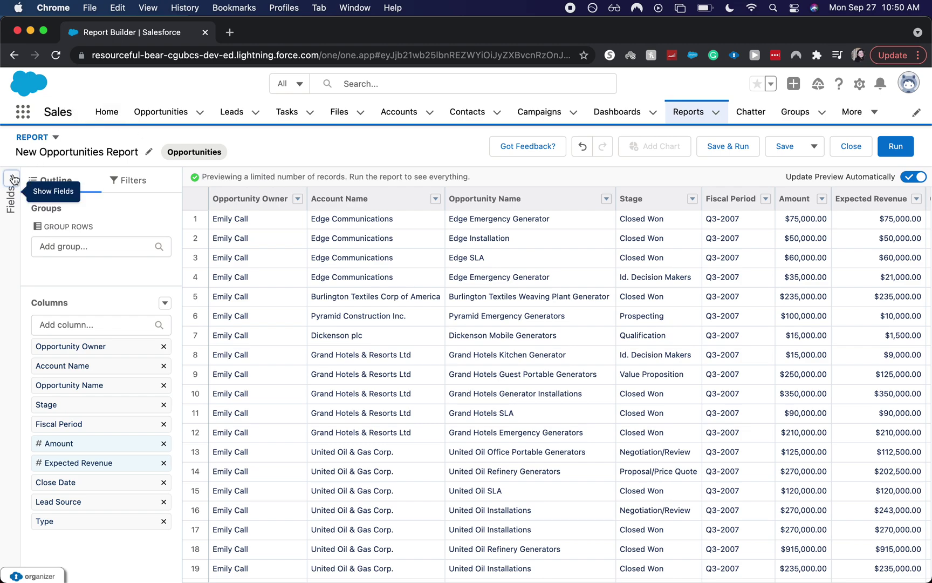
{"action": "left_click", "coordinate": [14, 179]}
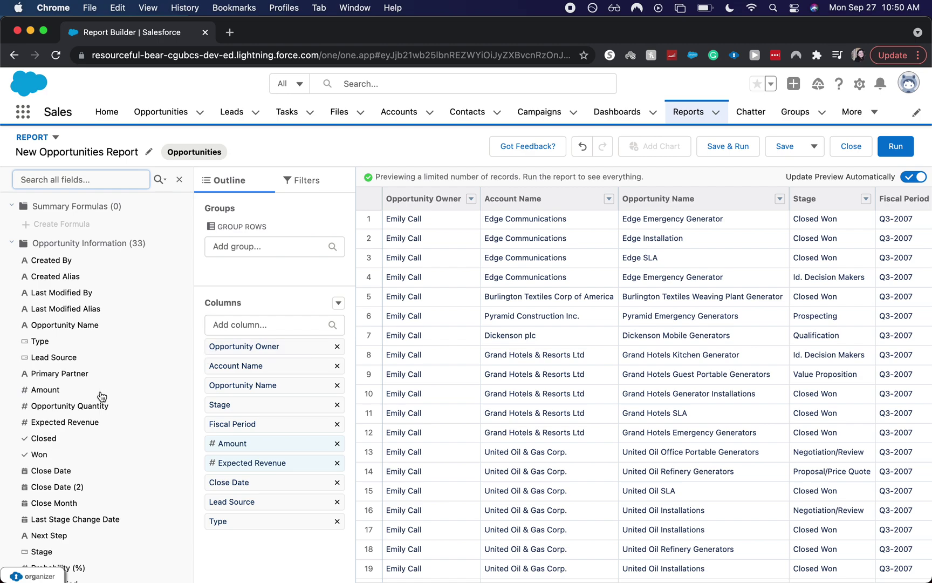
{"action": "scroll", "coordinate": [102, 397], "scroll_direction": "down", "scroll_amount": 3}
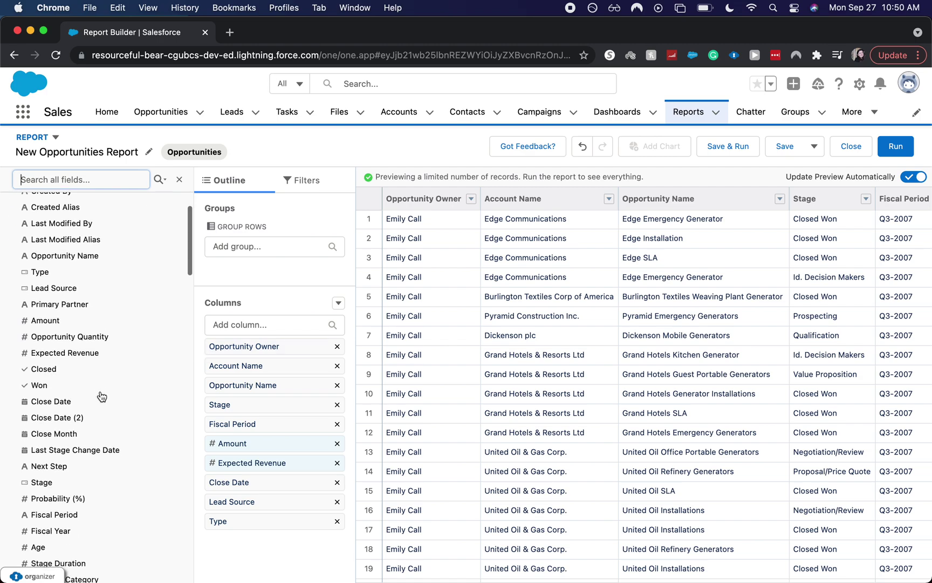
{"action": "left_click", "coordinate": [261, 327]}
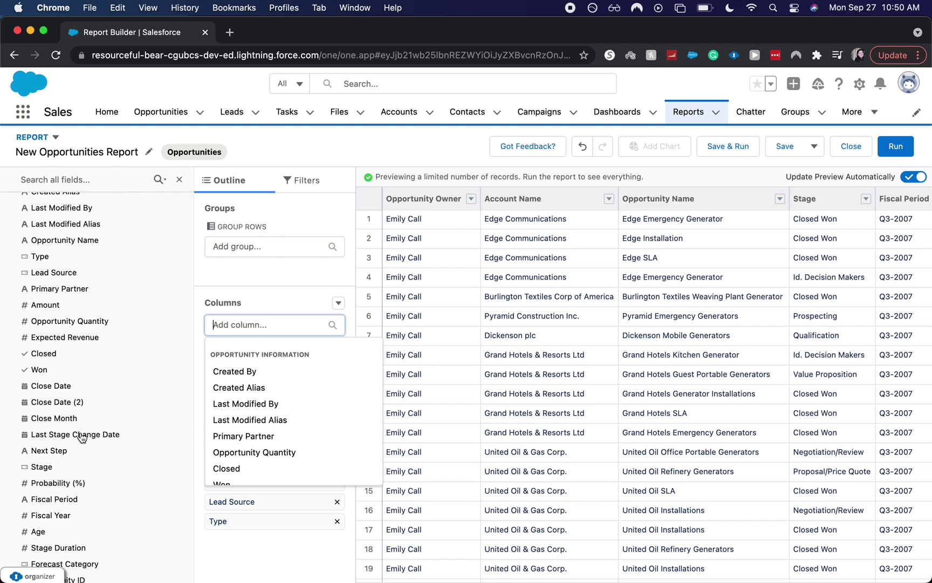
{"action": "scroll", "coordinate": [82, 437], "scroll_direction": "down", "scroll_amount": 1}
{"action": "scroll", "coordinate": [81, 437], "scroll_direction": "up", "scroll_amount": 3}
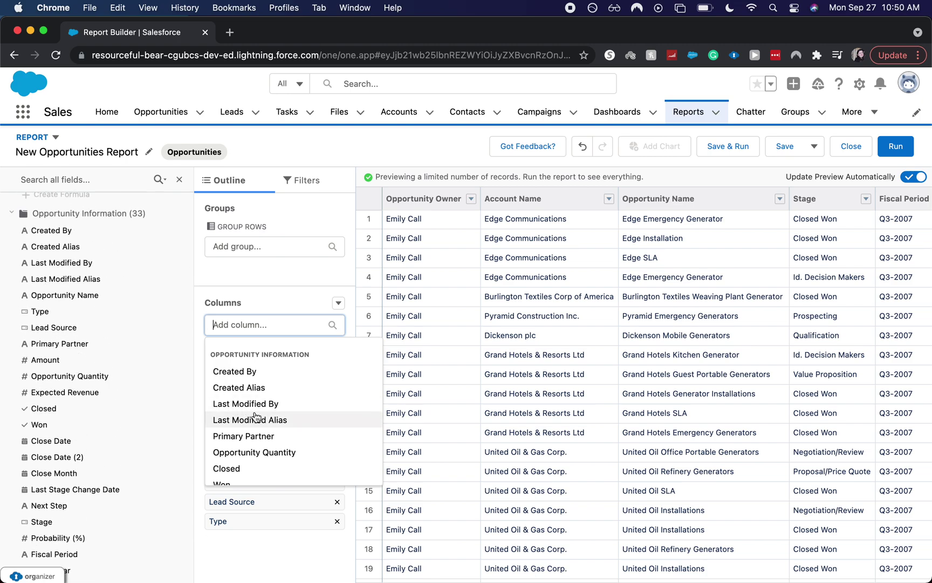
{"action": "scroll", "coordinate": [269, 453], "scroll_direction": "down", "scroll_amount": 3}
{"action": "scroll", "coordinate": [269, 452], "scroll_direction": "up", "scroll_amount": 3}
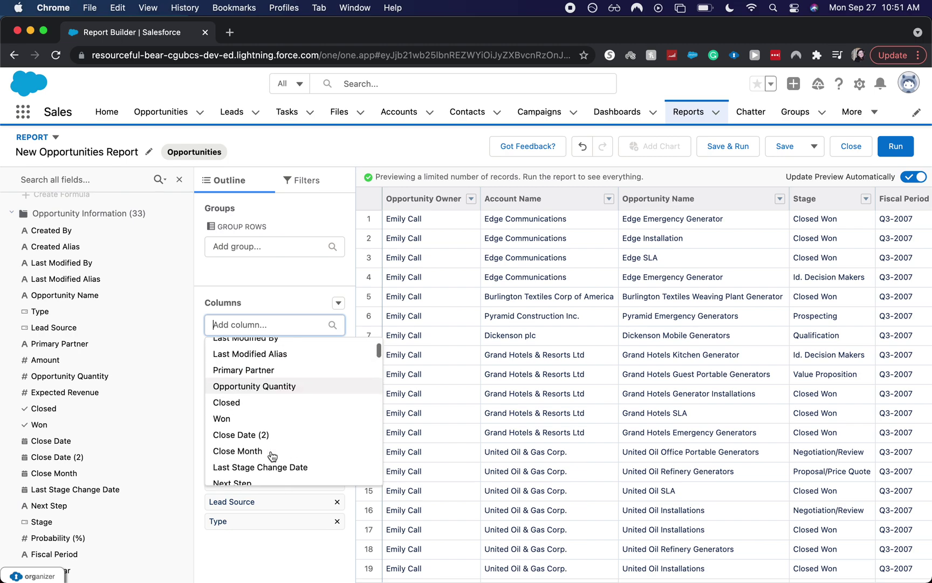
{"action": "left_click", "coordinate": [261, 289]}
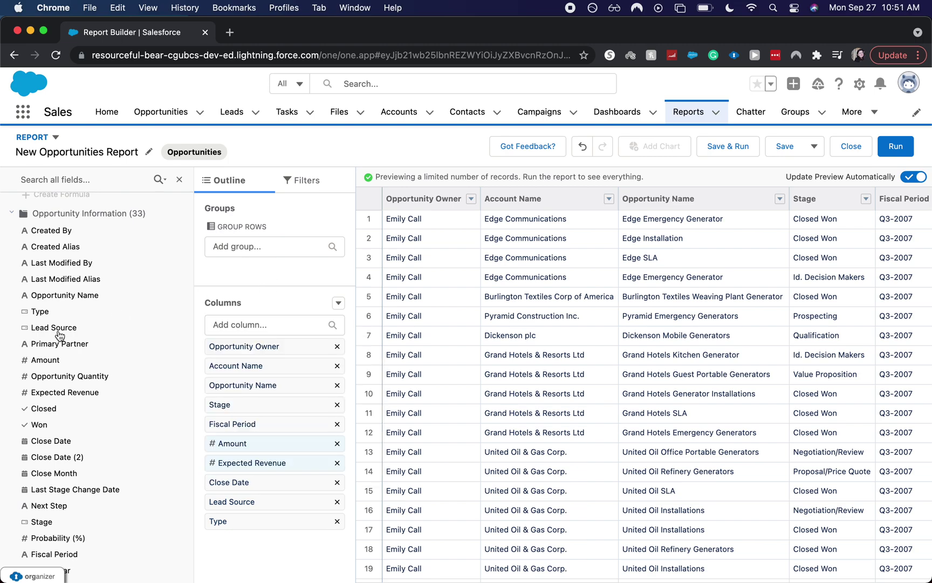
{"action": "scroll", "coordinate": [73, 416], "scroll_direction": "down", "scroll_amount": 2}
{"action": "scroll", "coordinate": [73, 417], "scroll_direction": "down", "scroll_amount": 5}
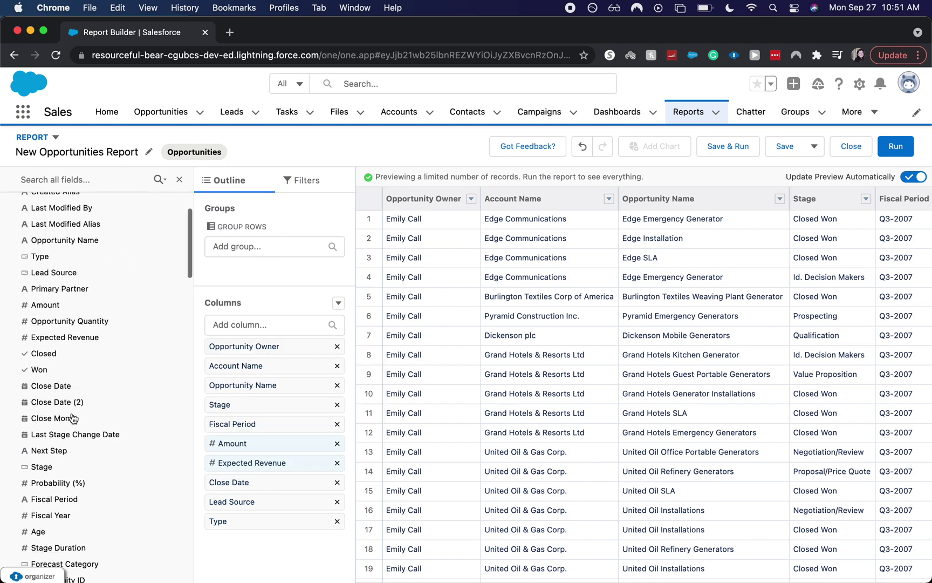
{"action": "scroll", "coordinate": [73, 416], "scroll_direction": "down", "scroll_amount": 10}
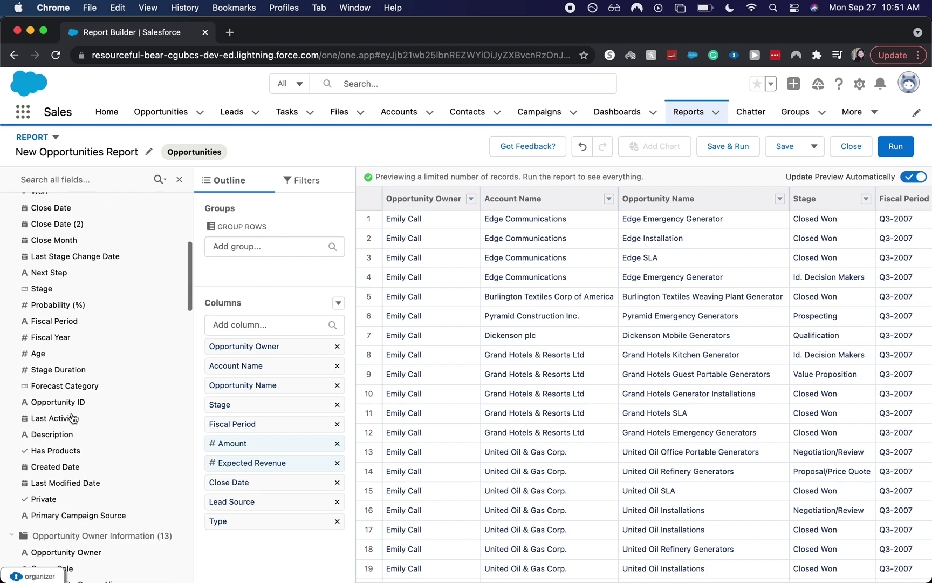
{"action": "scroll", "coordinate": [73, 417], "scroll_direction": "down", "scroll_amount": 12}
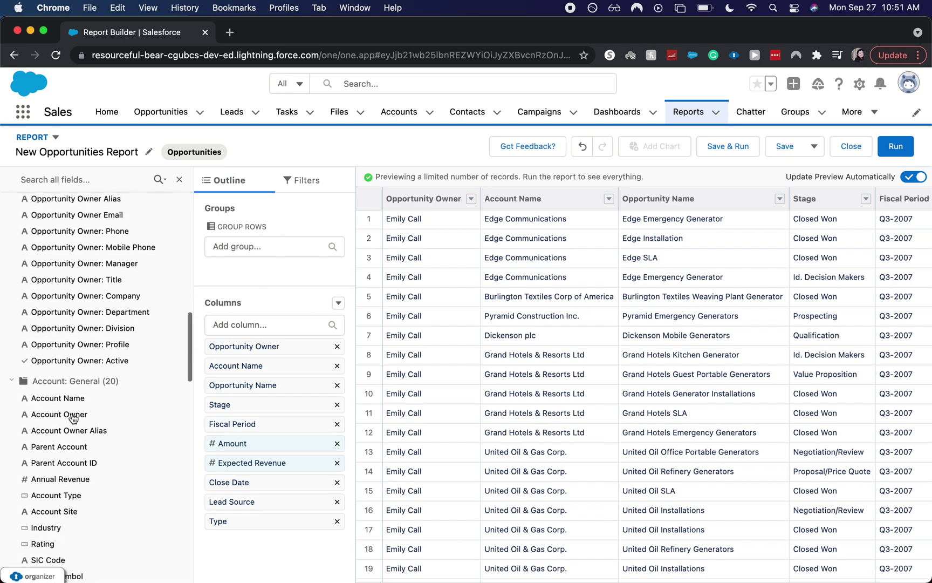
{"action": "scroll", "coordinate": [73, 417], "scroll_direction": "down", "scroll_amount": 2}
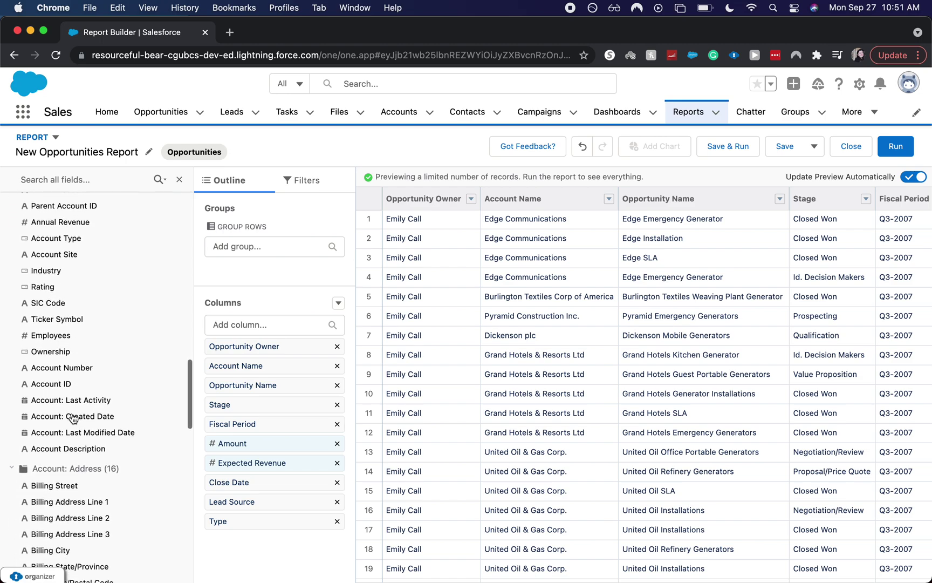
{"action": "scroll", "coordinate": [72, 416], "scroll_direction": "down", "scroll_amount": 6}
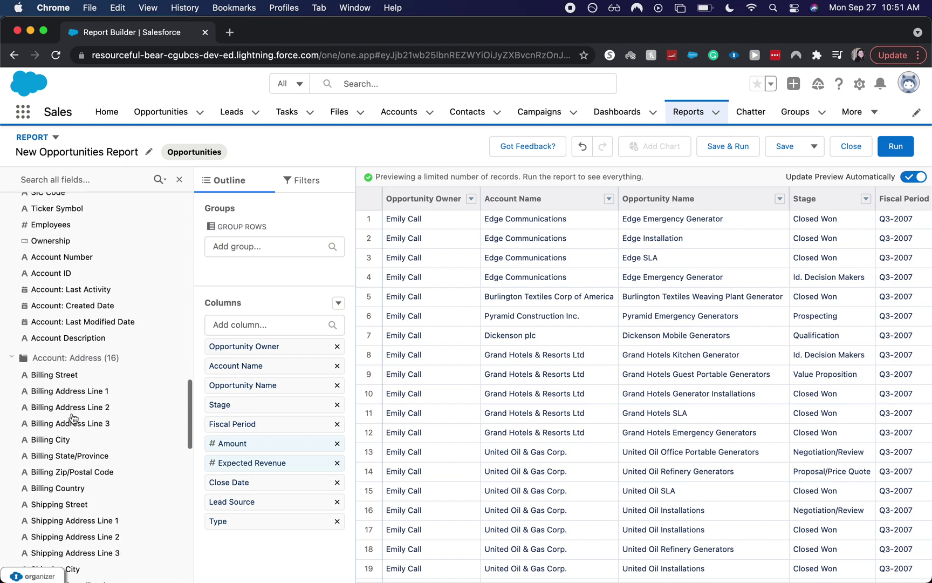
{"action": "scroll", "coordinate": [72, 416], "scroll_direction": "down", "scroll_amount": 2}
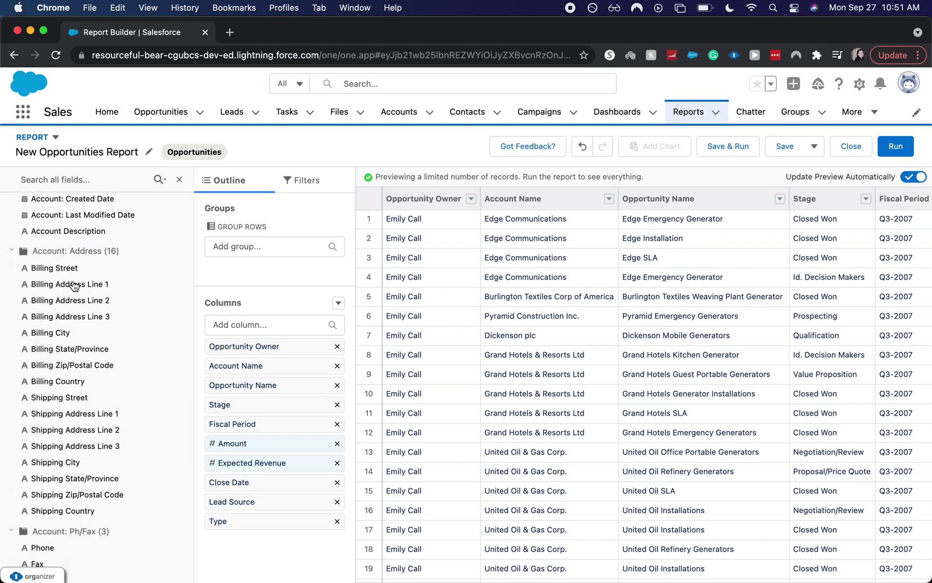
{"action": "mouse_move", "coordinate": [55, 336]}
{"action": "left_mouse_down"}
{"action": "mouse_move", "coordinate": [256, 402]}
{"action": "mouse_move", "coordinate": [61, 344]}
{"action": "left_mouse_up"}
- Add the Billing City column and move it between Fiscal Period and Amount
{"action": "double_click", "coordinate": [61, 344]}
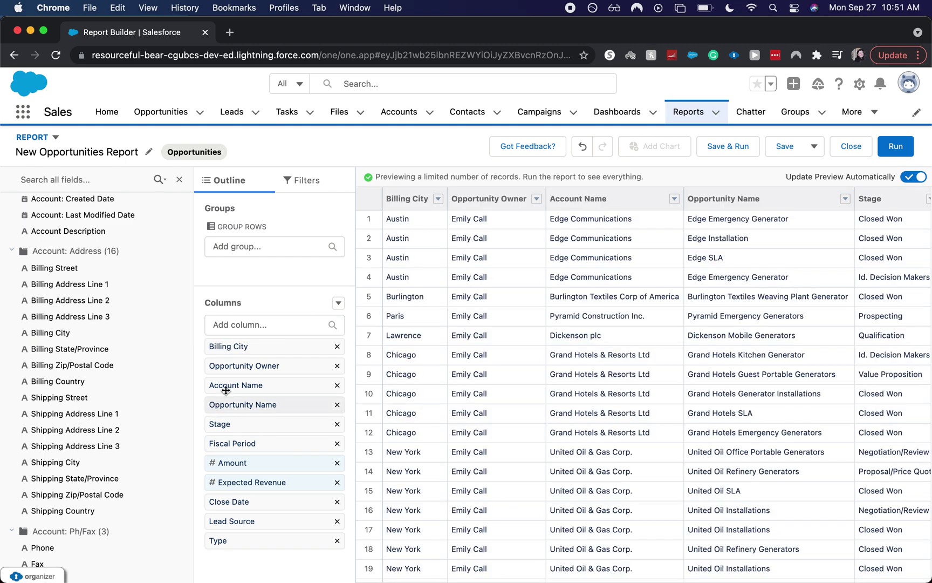
{"action": "left_click_drag", "start_coordinate": [259, 348], "coordinate": [271, 411]}
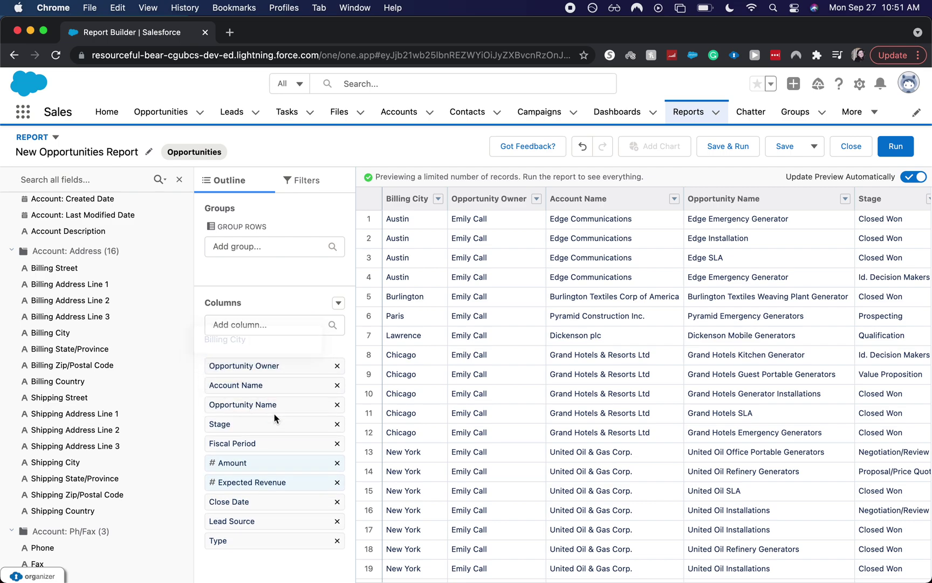
{"action": "left_click_drag", "start_coordinate": [269, 348], "coordinate": [272, 410]}
{"action": "left_click_drag", "start_coordinate": [251, 350], "coordinate": [293, 438]}
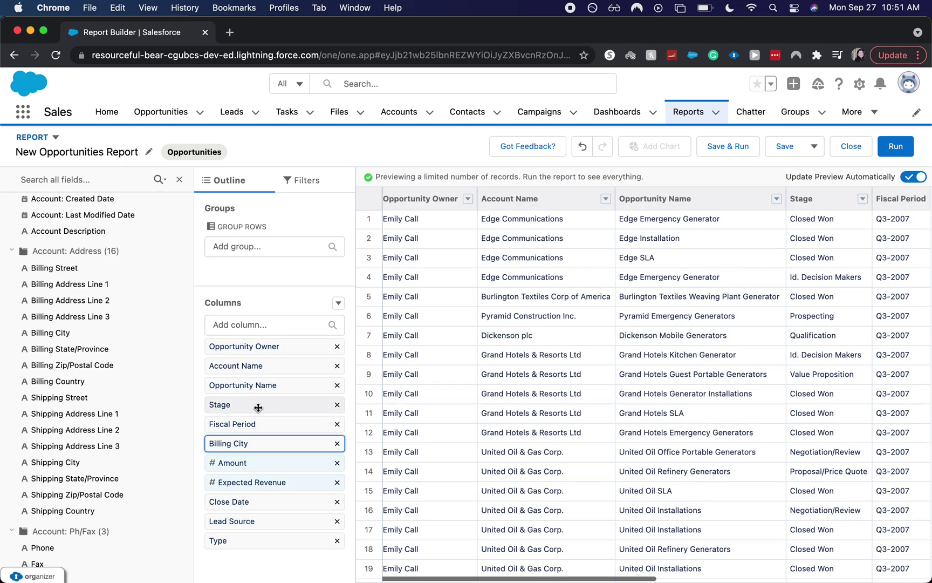
{"action": "scroll", "coordinate": [577, 397], "scroll_direction": "right", "scroll_amount": 5}
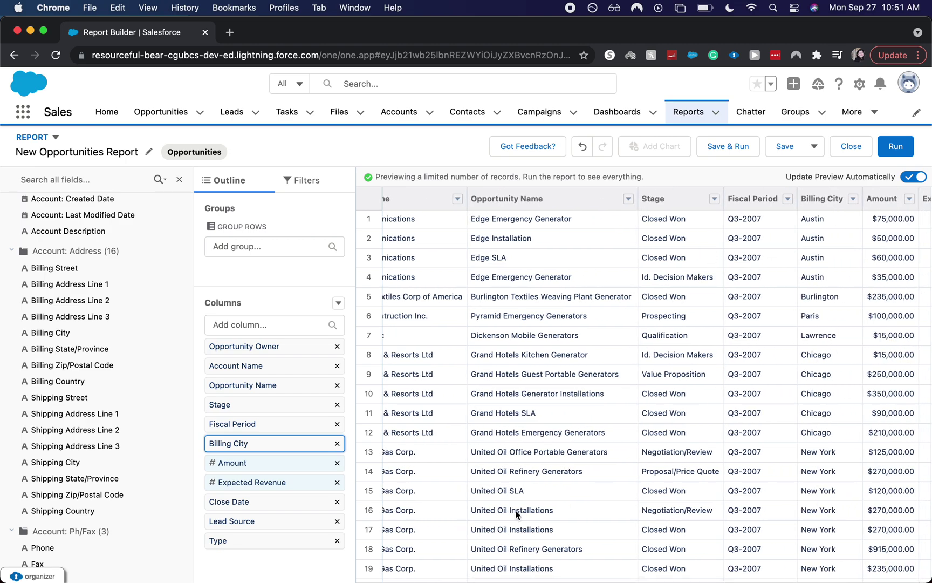
- Delete the Billing City column, close the Fields panel, and group rows by Stage
{"action": "left_click", "coordinate": [338, 443]}
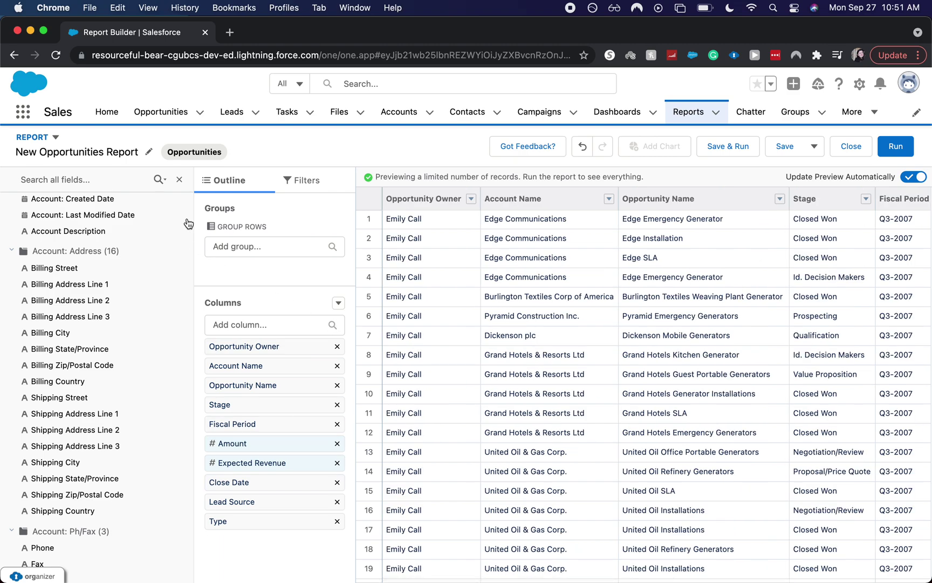
{"action": "left_click", "coordinate": [180, 180]}
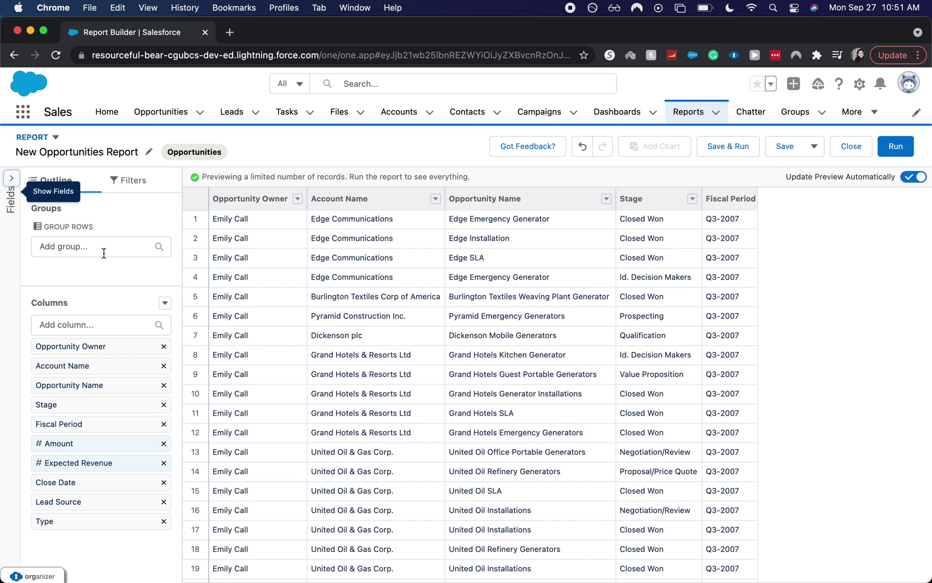
{"action": "left_click", "coordinate": [103, 248]}
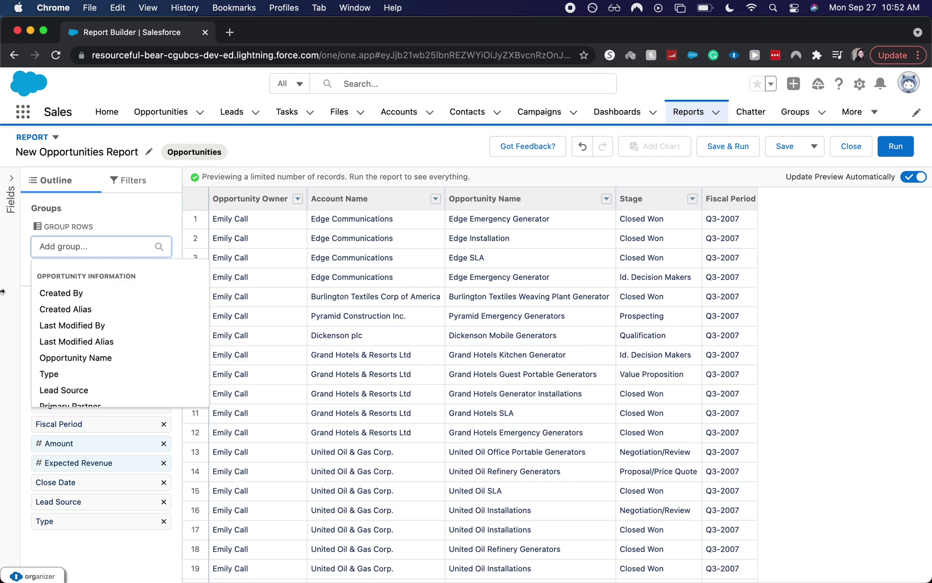
{"action": "type", "text": "stage"}
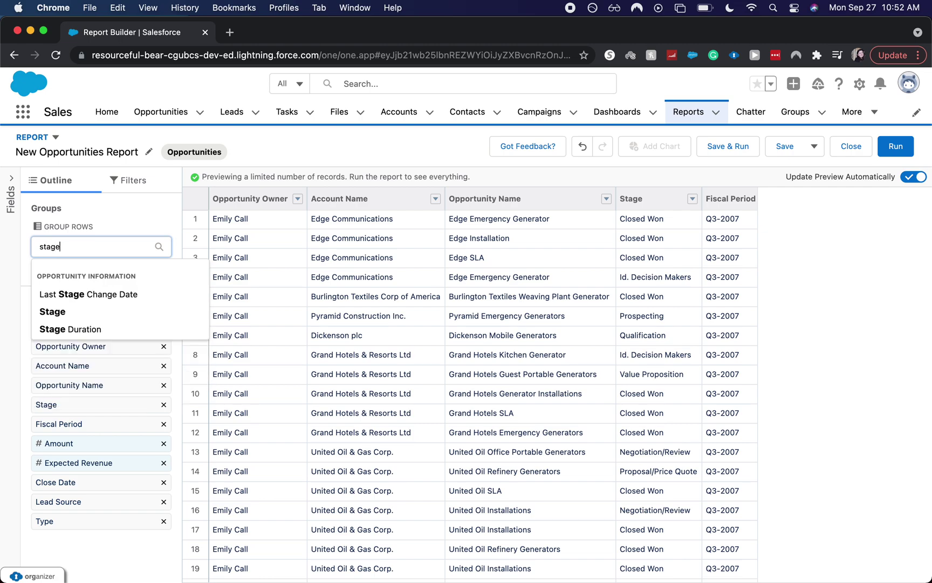
{"action": "left_click", "coordinate": [38, 312]}
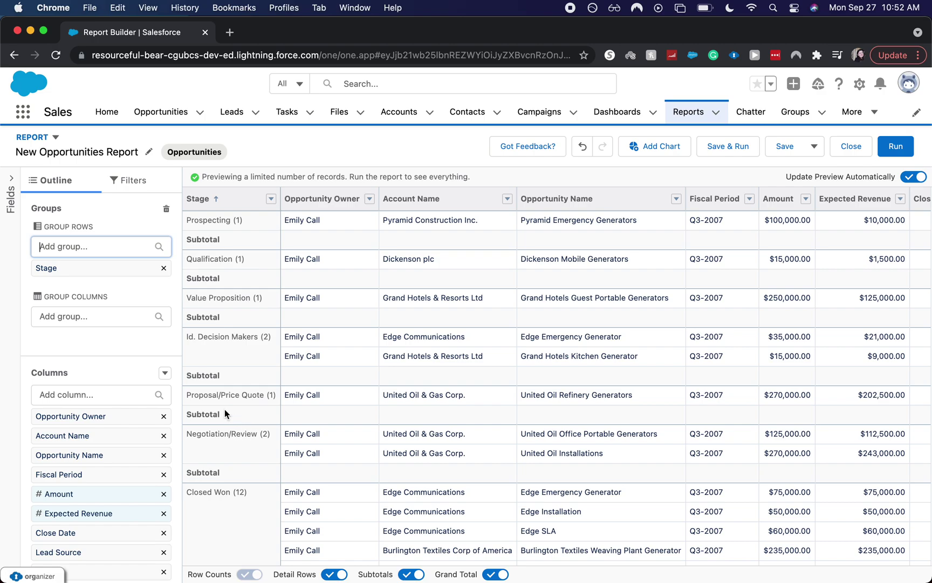
{"action": "scroll", "coordinate": [224, 408], "scroll_direction": "down", "scroll_amount": 5}
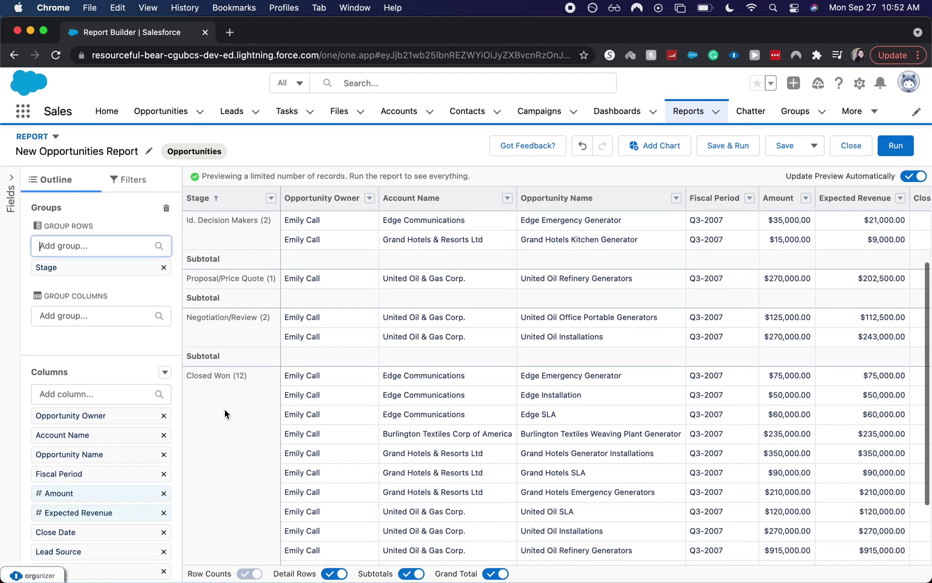
{"action": "scroll", "coordinate": [225, 409], "scroll_direction": "down", "scroll_amount": 3}
{"action": "scroll", "coordinate": [225, 409], "scroll_direction": "up", "scroll_amount": 4}
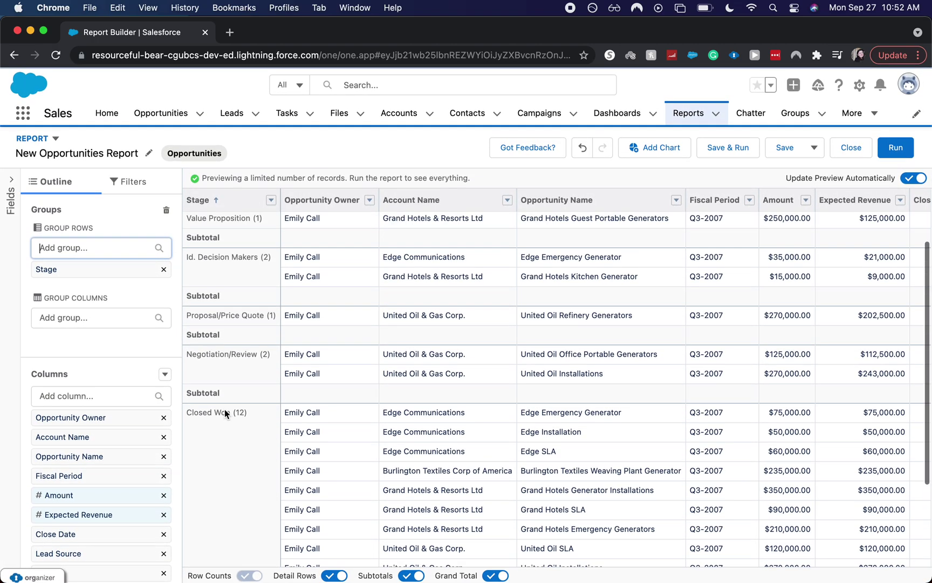
{"action": "scroll", "coordinate": [225, 408], "scroll_direction": "up", "scroll_amount": 3}
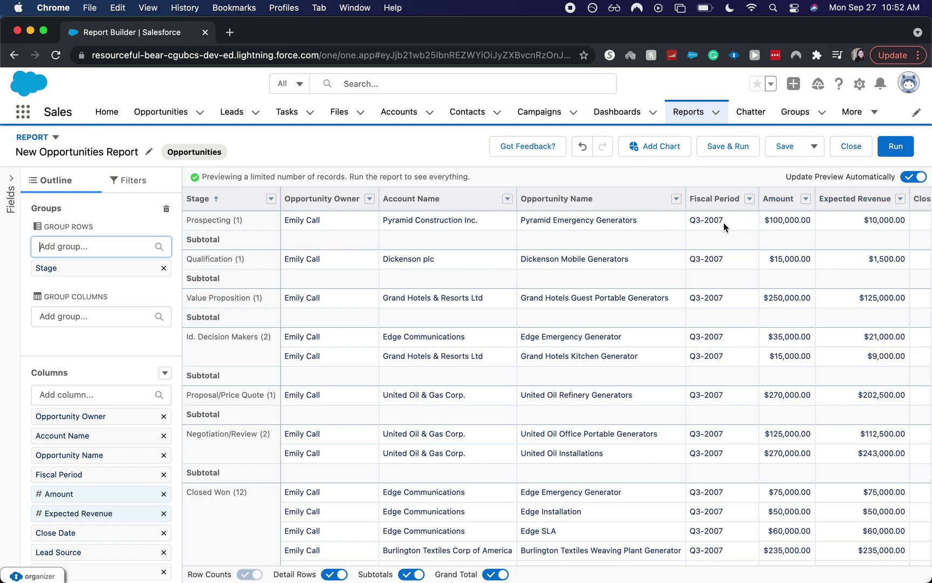
- Summarize the Amount column by Sum, giving a $4,130,000.00 grand total
{"action": "left_click", "coordinate": [806, 199]}
{"action": "mouse_move", "coordinate": [801, 302]}
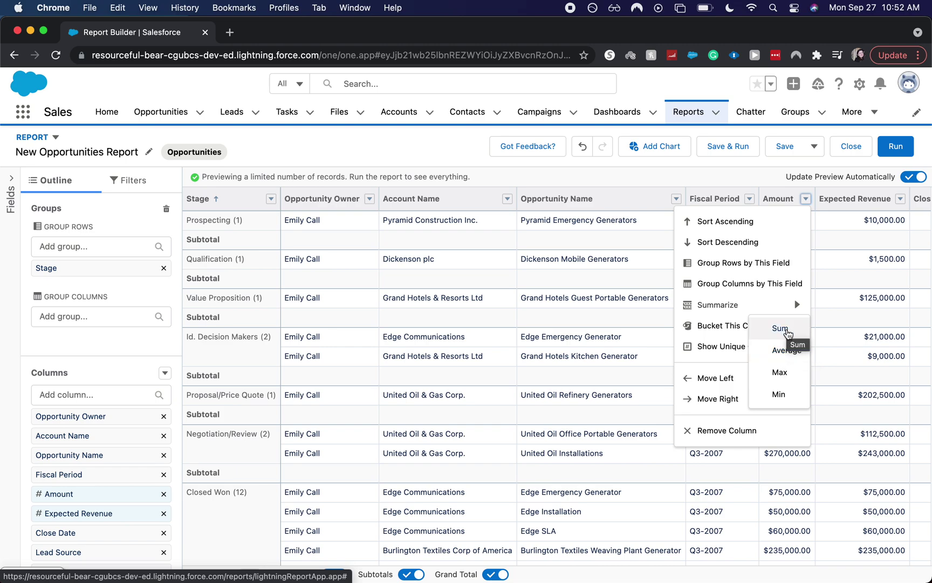
{"action": "left_click", "coordinate": [780, 330]}
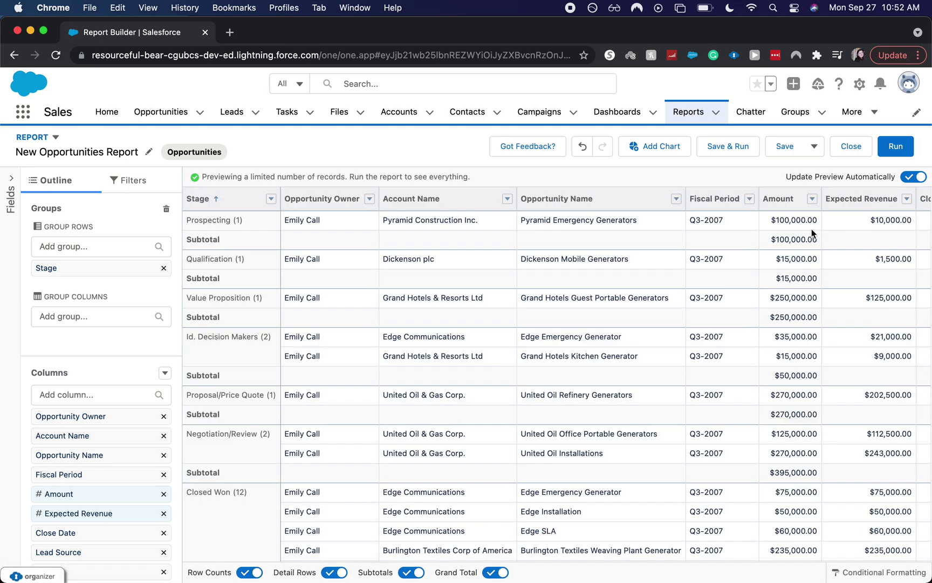
{"action": "scroll", "coordinate": [792, 284], "scroll_direction": "down", "scroll_amount": 2}
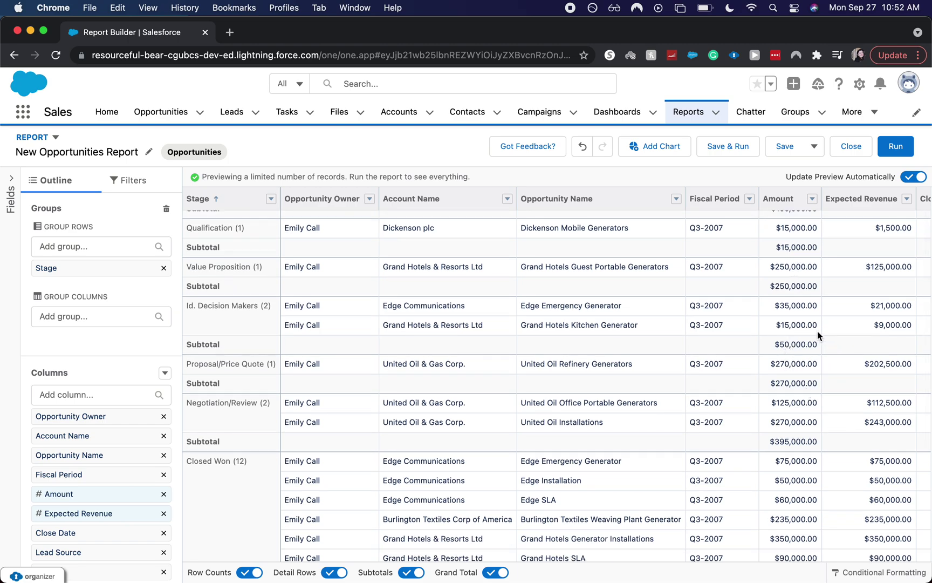
{"action": "scroll", "coordinate": [819, 331], "scroll_direction": "down", "scroll_amount": 5}
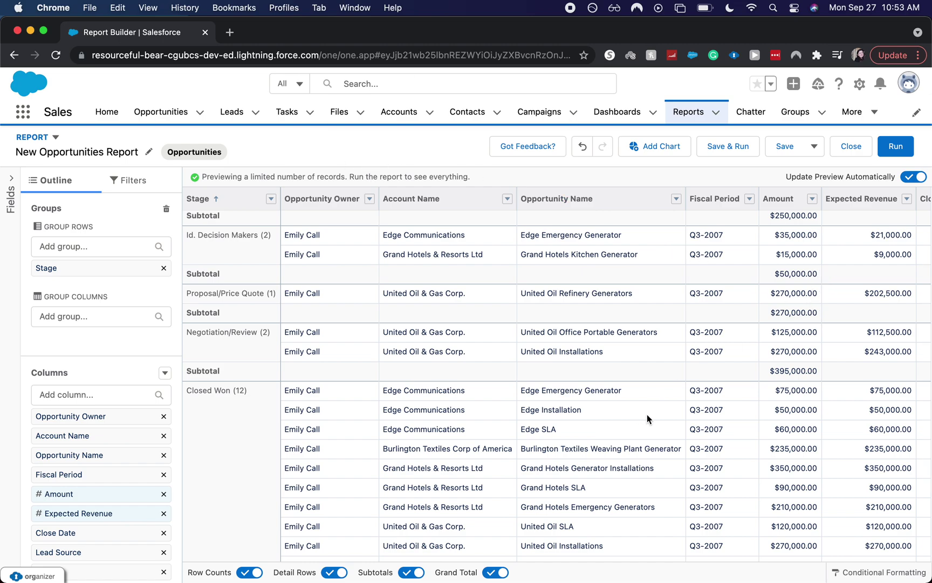
{"action": "scroll", "coordinate": [591, 418], "scroll_direction": "down", "scroll_amount": 4}
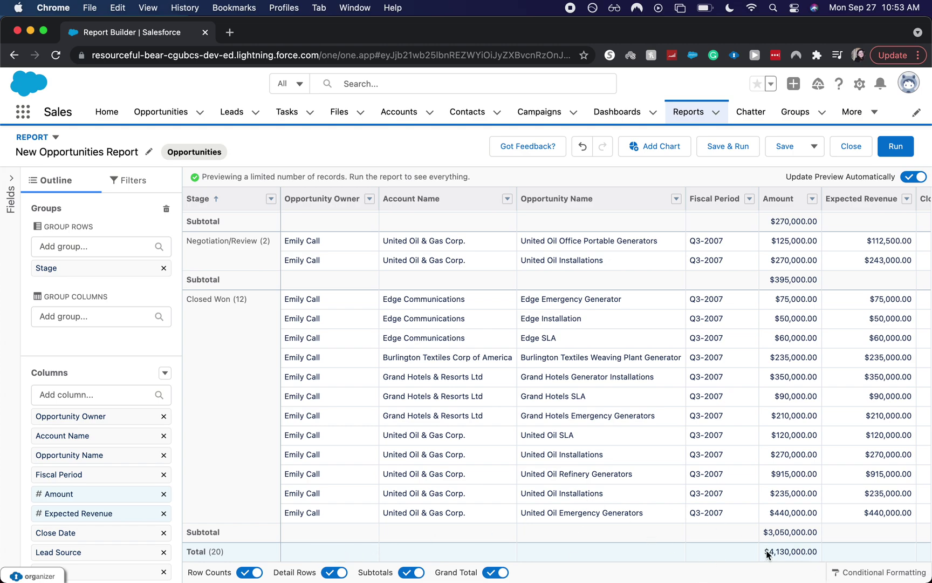
{"action": "scroll", "coordinate": [817, 482], "scroll_direction": "right", "scroll_amount": 3}
{"action": "scroll", "coordinate": [818, 481], "scroll_direction": "right", "scroll_amount": 5}
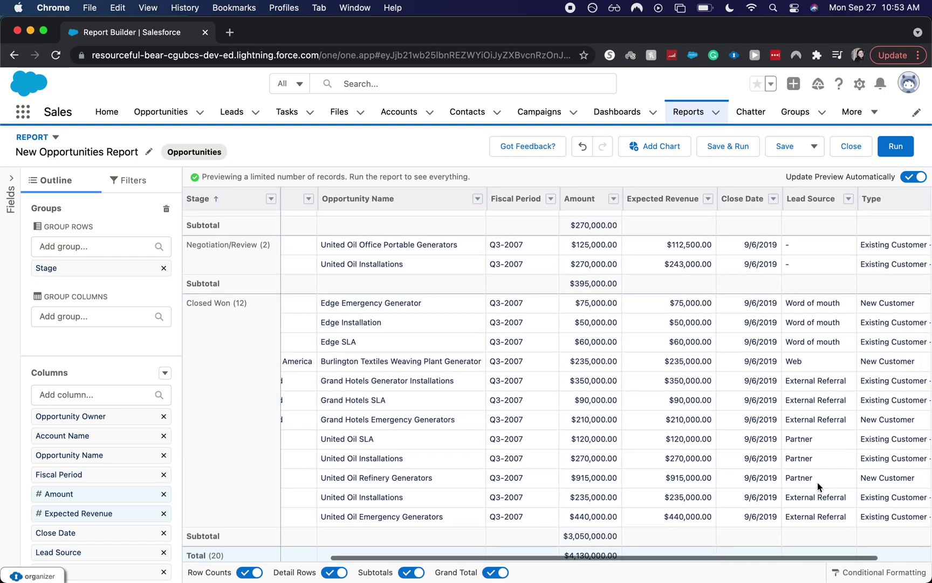
{"action": "scroll", "coordinate": [817, 482], "scroll_direction": "up", "scroll_amount": 5}
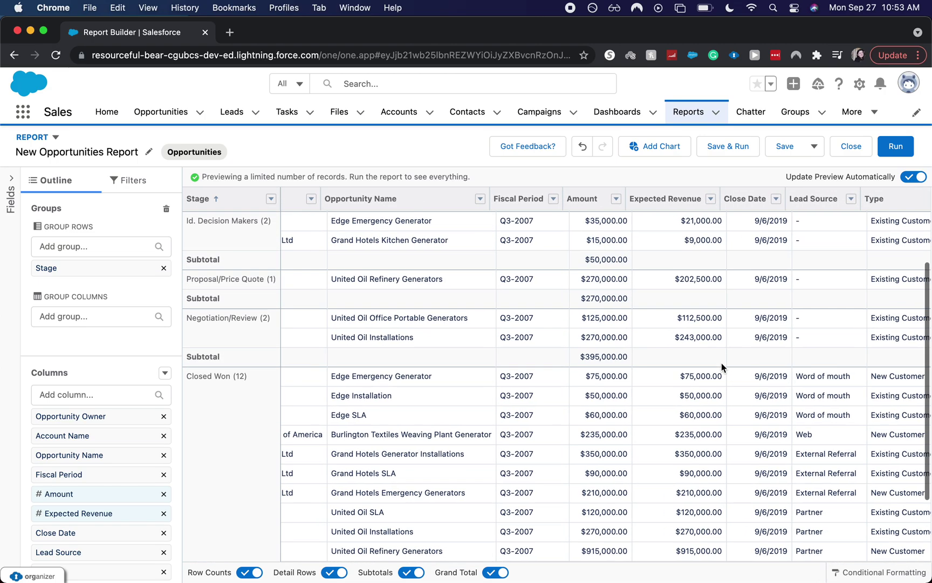
{"action": "scroll", "coordinate": [721, 367], "scroll_direction": "left", "scroll_amount": 7}
{"action": "scroll", "coordinate": [721, 367], "scroll_direction": "up", "scroll_amount": 4}
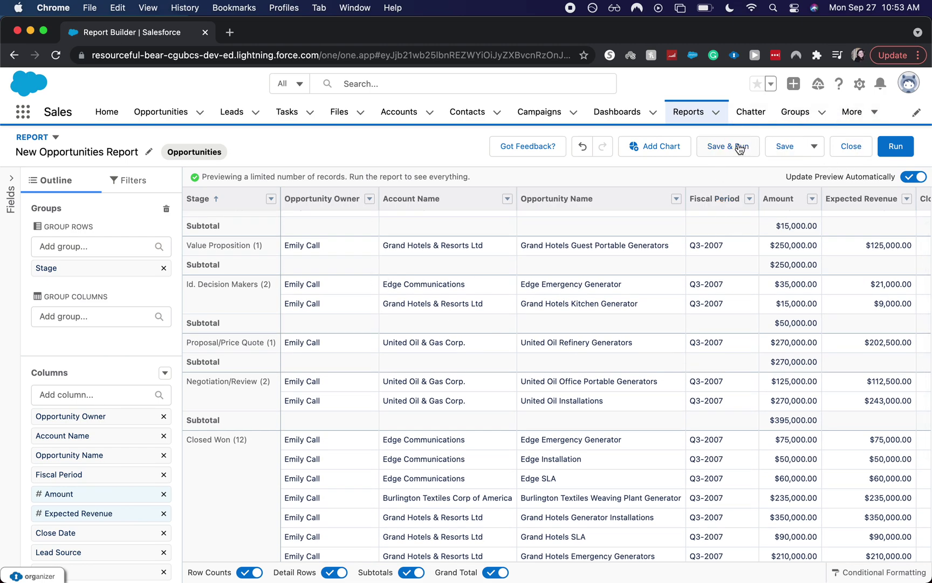
- Rename the report to 'Opportunities Grouped by Stage'
{"action": "left_click", "coordinate": [148, 154]}
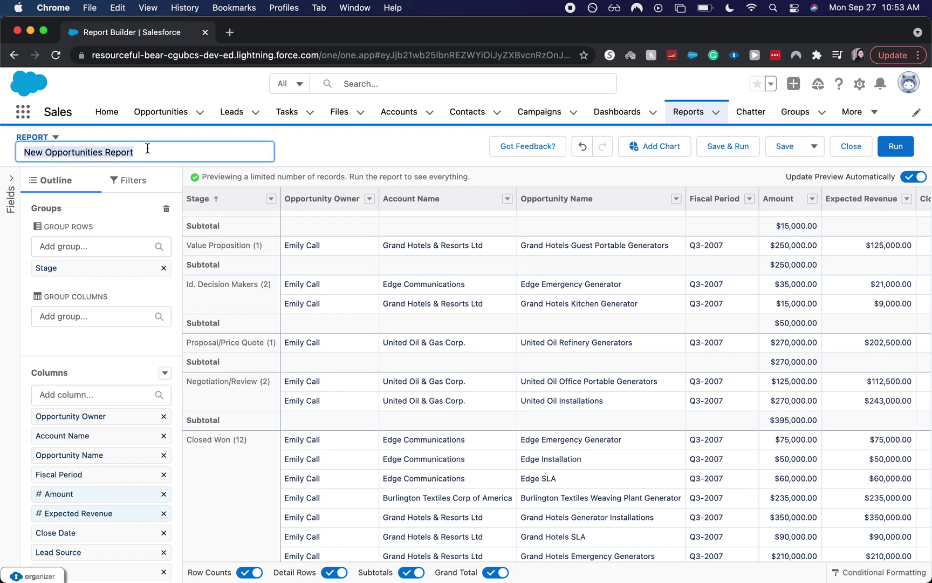
{"action": "key", "text": "BackSpace"}
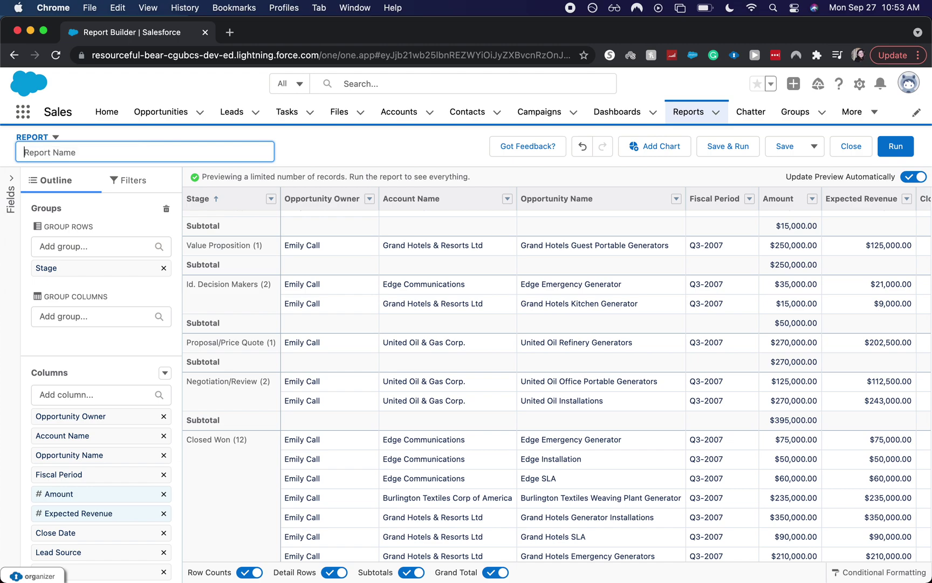
{"action": "type", "text": "Opportunities Grouped "}
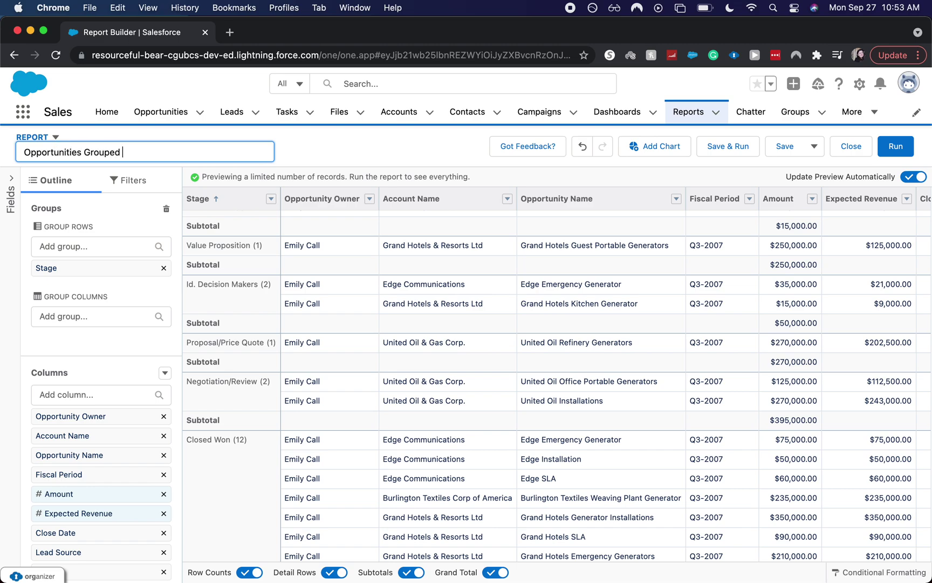
{"action": "type", "text": "by Stage"}
{"action": "left_click", "coordinate": [393, 139]}
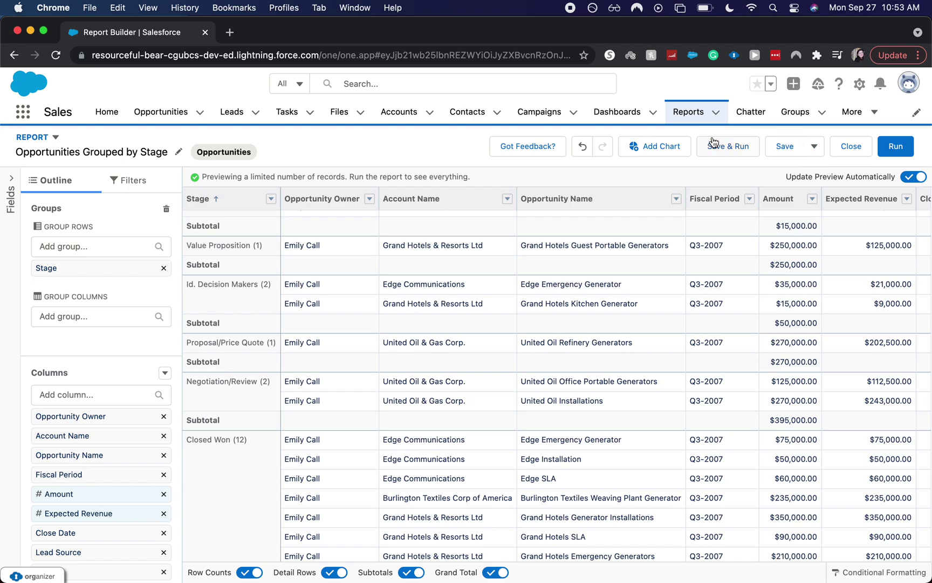
{"action": "left_click", "coordinate": [813, 149]}
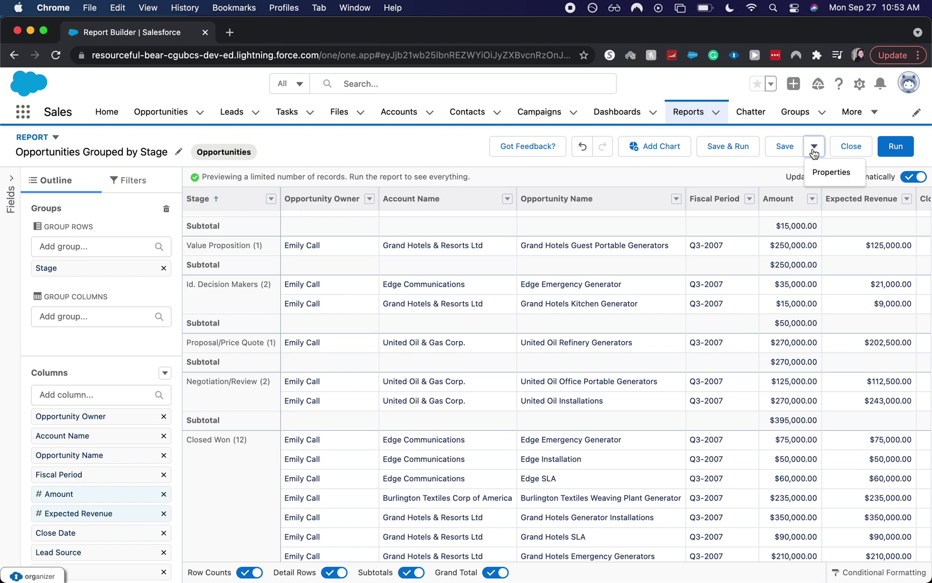
- Open the Save Report dialog and auto-fill the report's unique name
{"action": "left_click", "coordinate": [795, 150]}
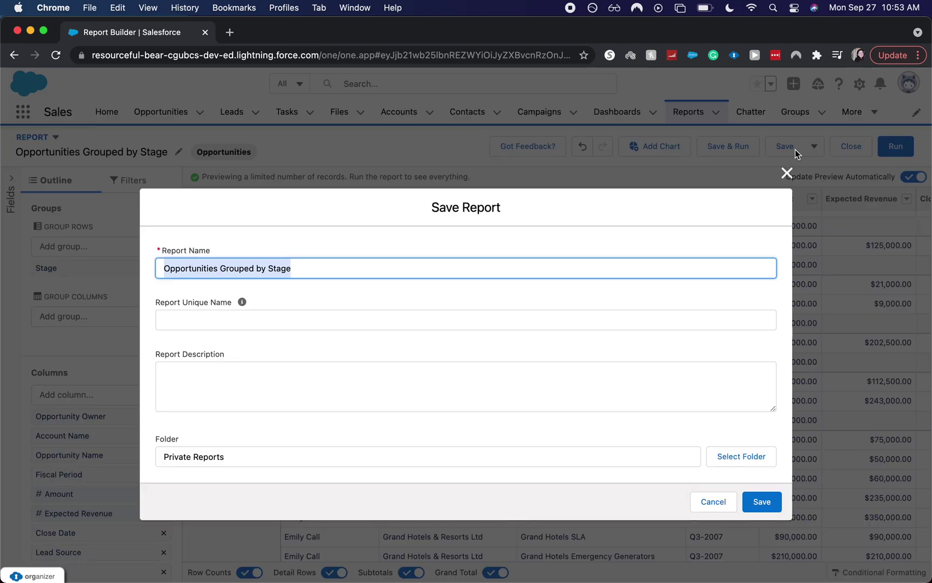
{"action": "left_click", "coordinate": [436, 265]}
{"action": "left_click", "coordinate": [387, 324]}
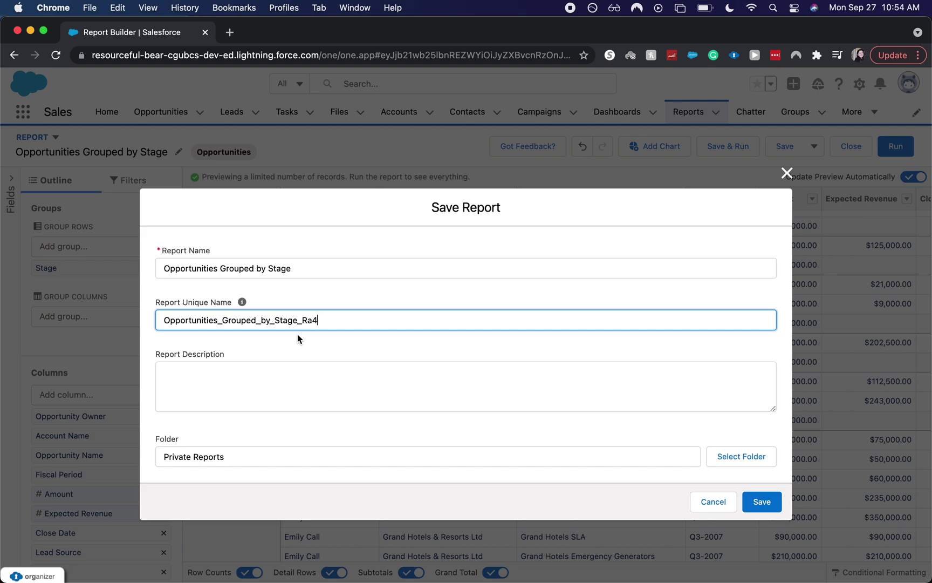
- Set the report description to 'Opportunities Grouped by Stage with sum revenue'
{"action": "left_click", "coordinate": [284, 373]}
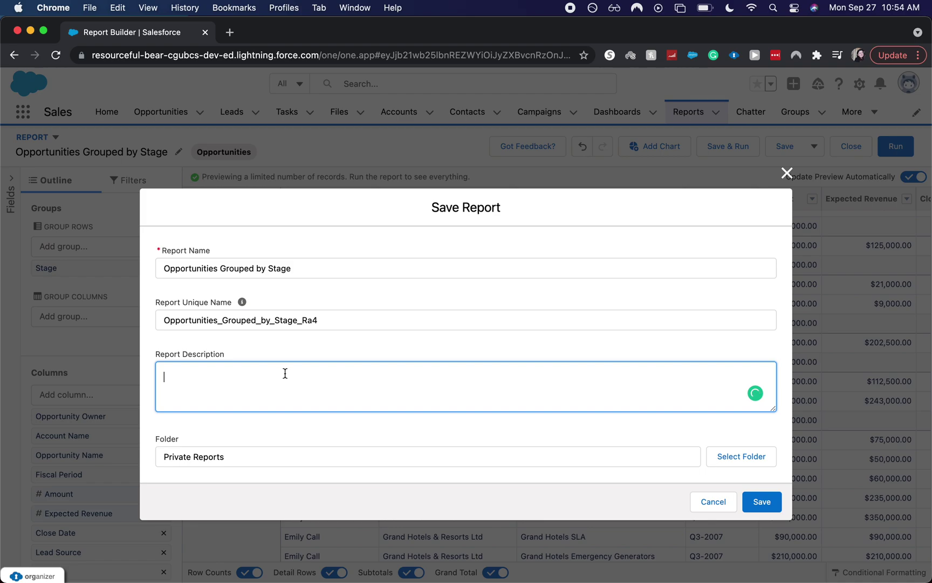
{"action": "left_click_drag", "start_coordinate": [305, 270], "coordinate": [146, 254]}
{"action": "key", "text": "super+c"}
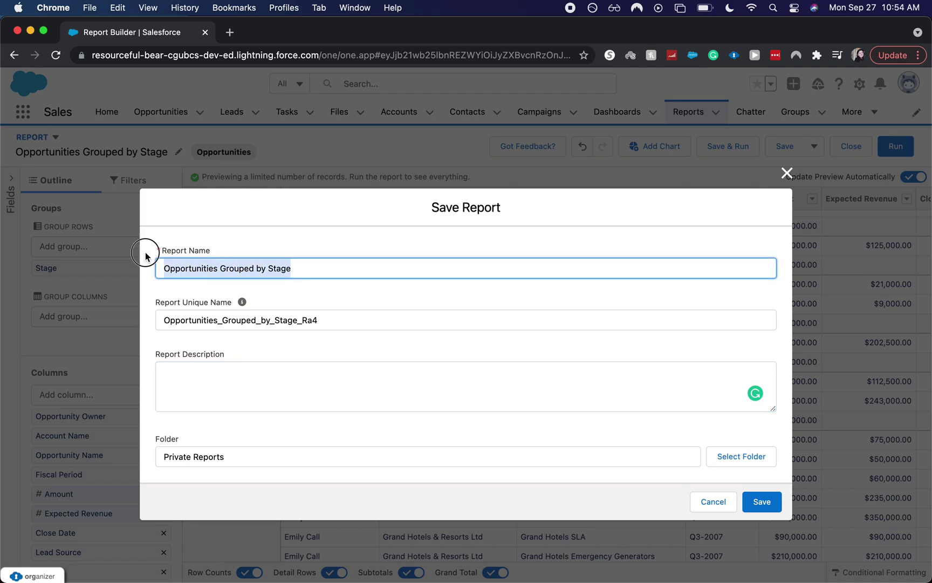
{"action": "left_click", "coordinate": [246, 377]}
{"action": "key", "text": "super+v"}
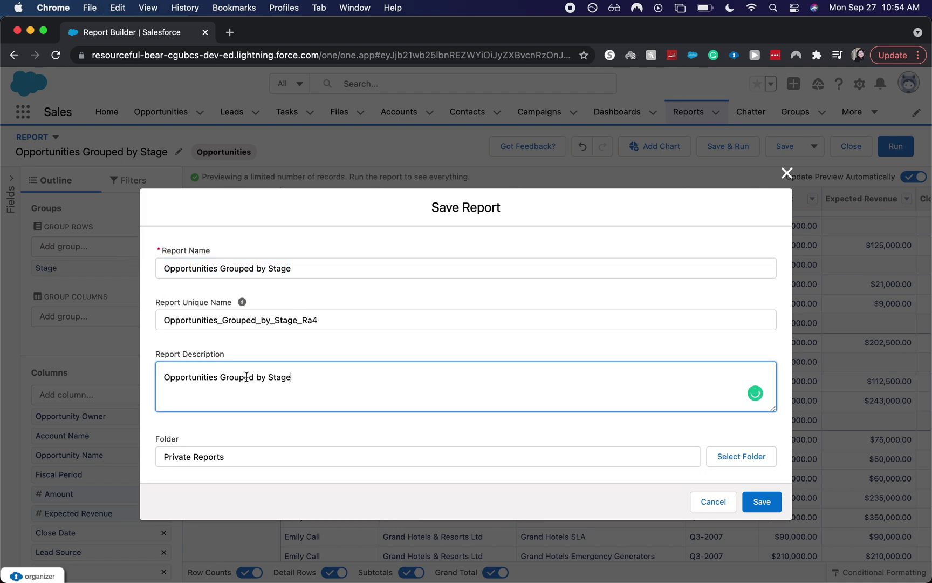
{"action": "type", "text": "wit"}
{"action": "type", "text": "h "}
{"action": "type", "text": "sum "}
{"action": "type", "text": "tot"}
{"action": "key", "text": "BackSpace"}
{"action": "key", "text": "BackSpace"}
{"action": "type", "text": "evenue"}
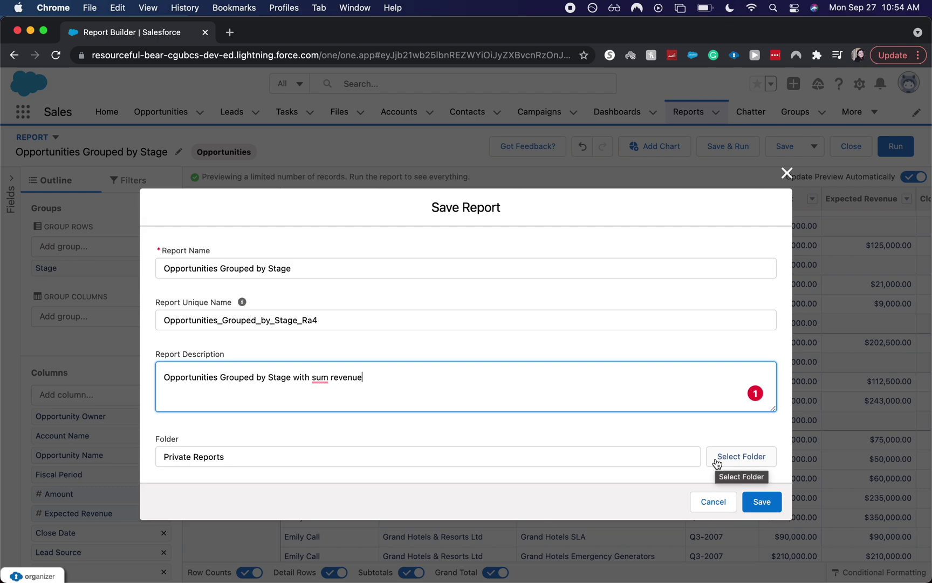
{"action": "left_click", "coordinate": [717, 459]}
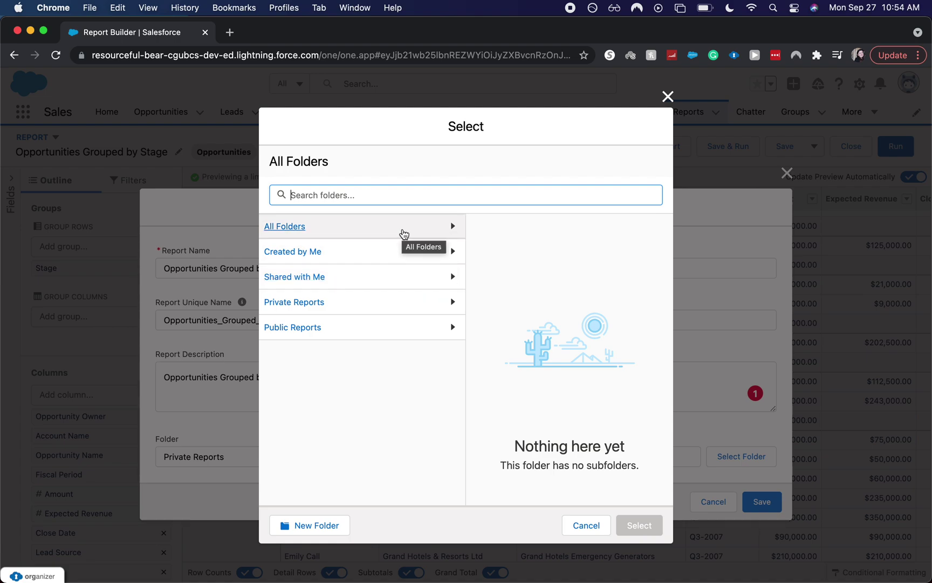
- Create an 'Entire Sales team' folder and save the report into it
{"action": "left_click", "coordinate": [404, 233]}
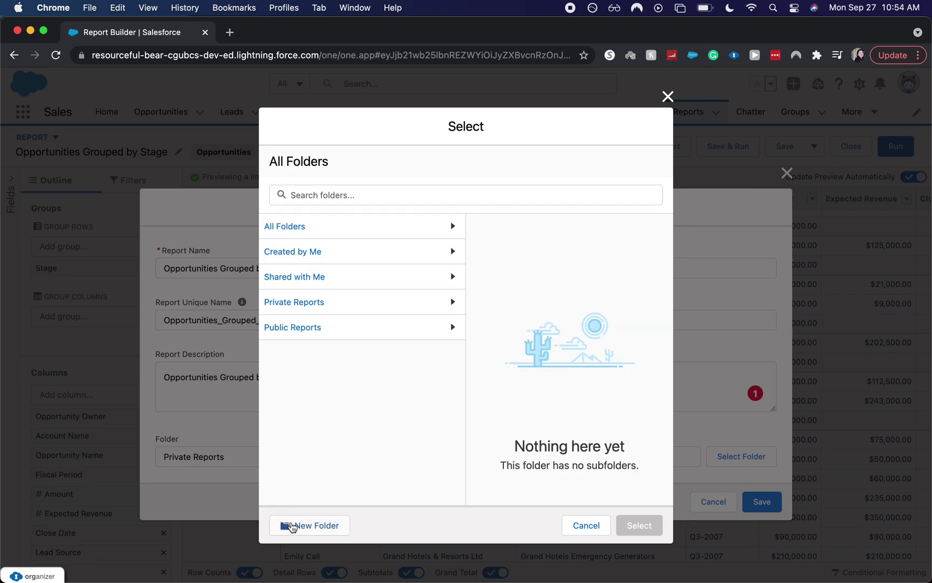
{"action": "left_click", "coordinate": [293, 534]}
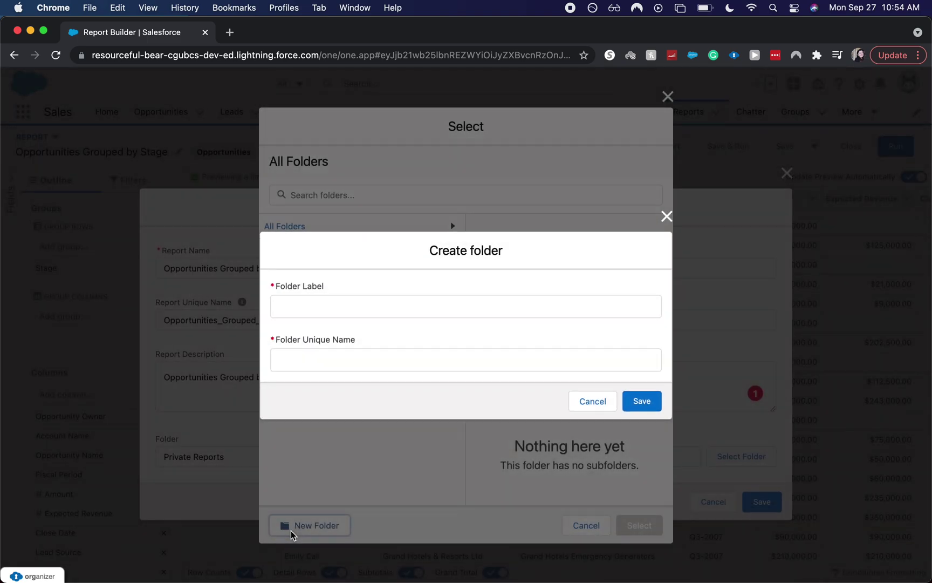
{"action": "type", "text": "En"}
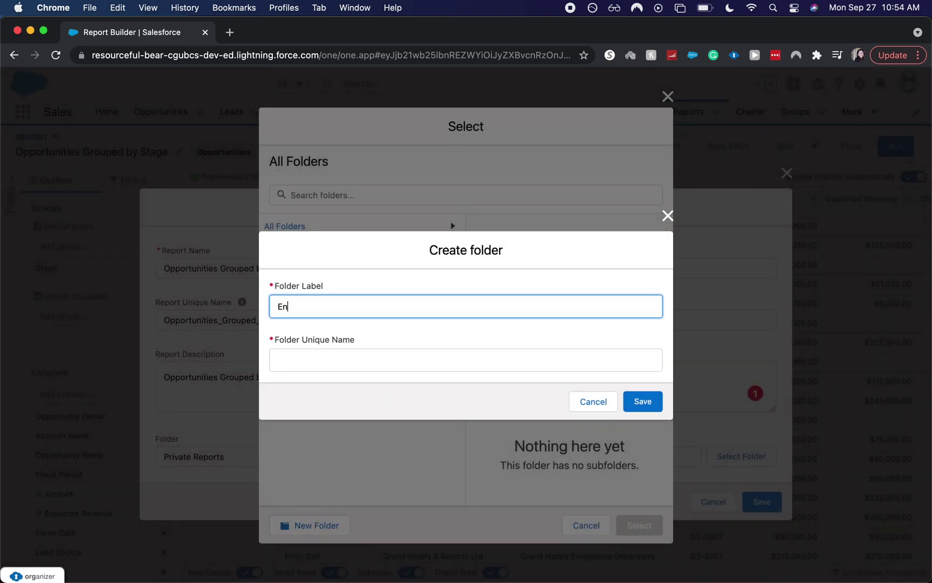
{"action": "type", "text": "tire Salesfor"}
{"action": "key", "text": "BackSpace"}
{"action": "key", "text": "BackSpace"}
{"action": "key", "text": "BackSpace"}
{"action": "type", "text": "team"}
{"action": "left_click", "coordinate": [419, 360]}
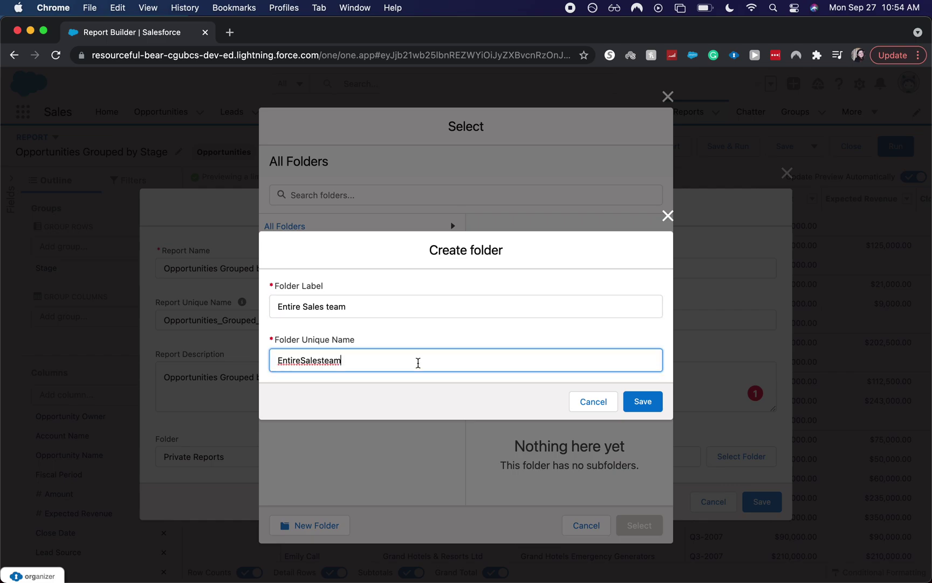
{"action": "left_click", "coordinate": [656, 399]}
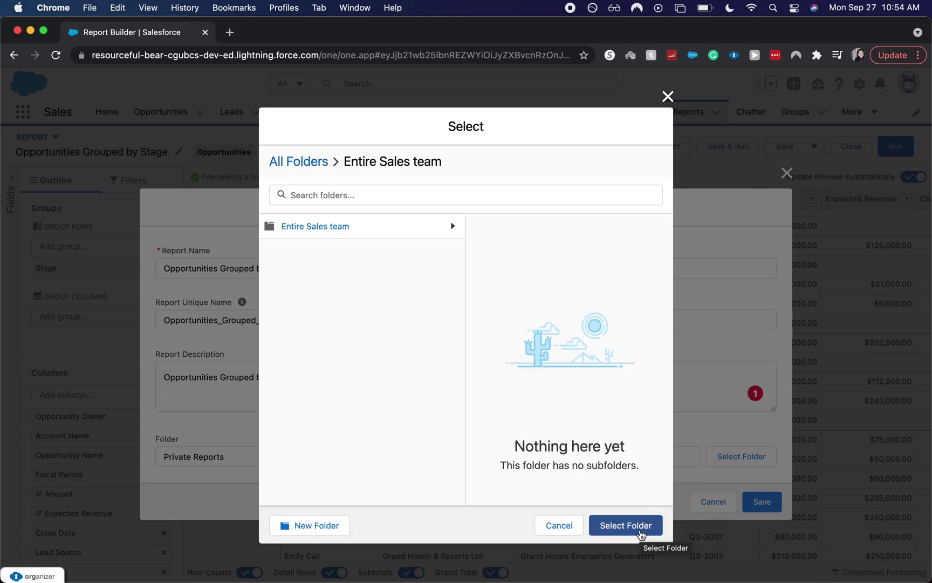
{"action": "left_click", "coordinate": [641, 534]}
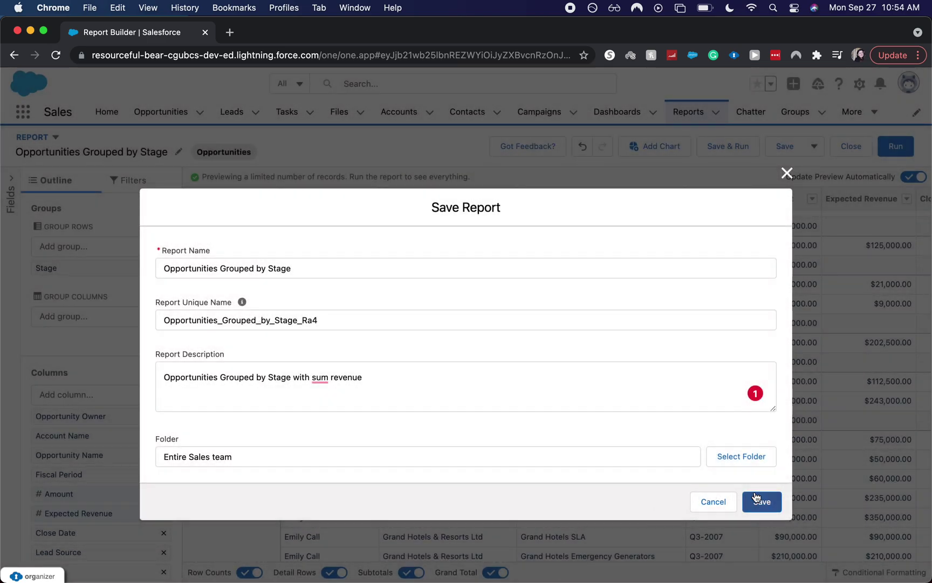
{"action": "left_click", "coordinate": [758, 497]}
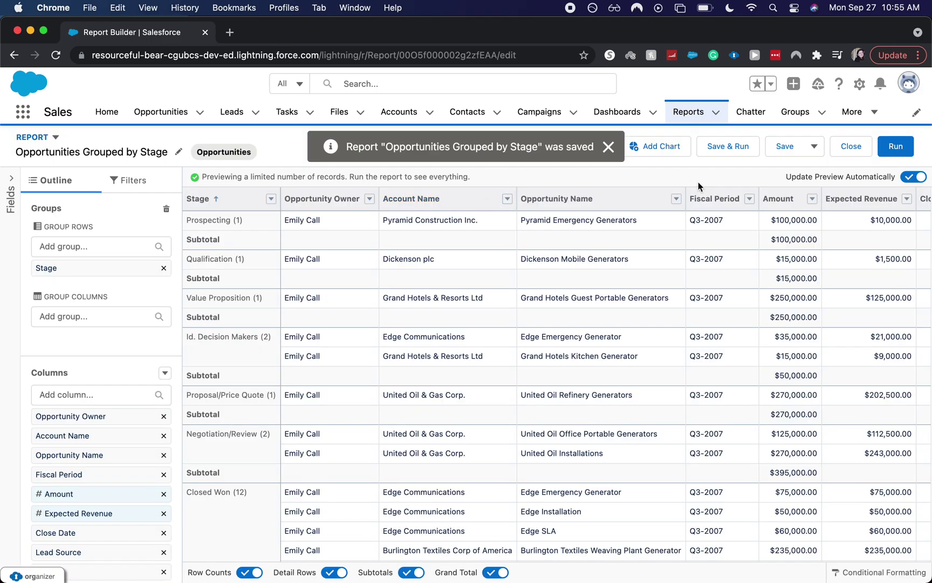
- Run the saved 'Opportunities Grouped by Stage' report and scan across its columns
{"action": "left_click", "coordinate": [881, 149]}
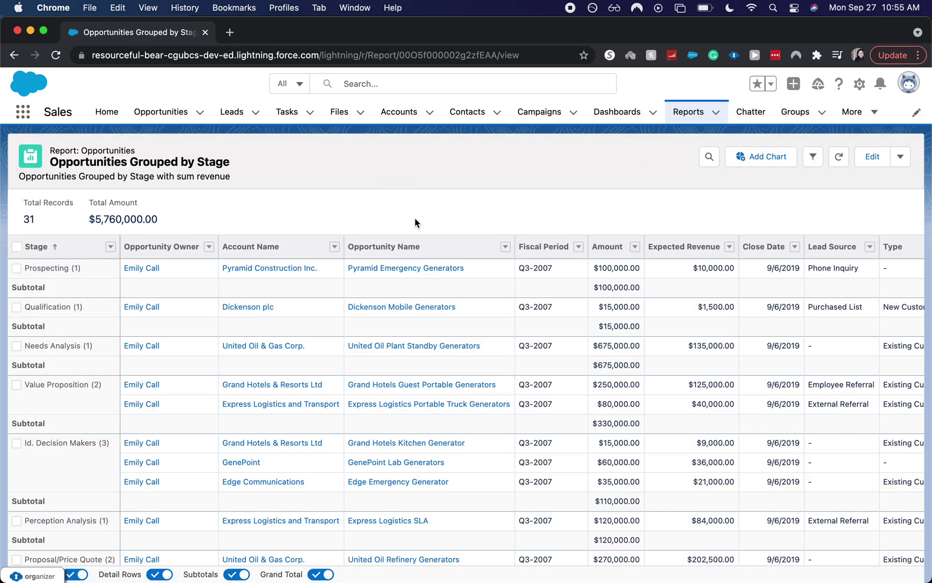
{"action": "scroll", "coordinate": [413, 222], "scroll_direction": "right", "scroll_amount": 3}
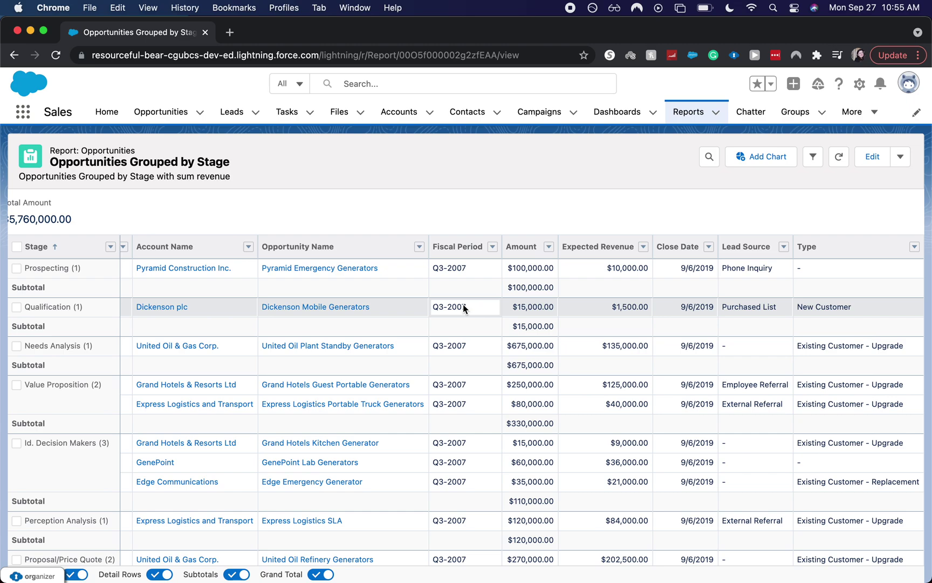
{"action": "scroll", "coordinate": [464, 304], "scroll_direction": "left", "scroll_amount": 3}
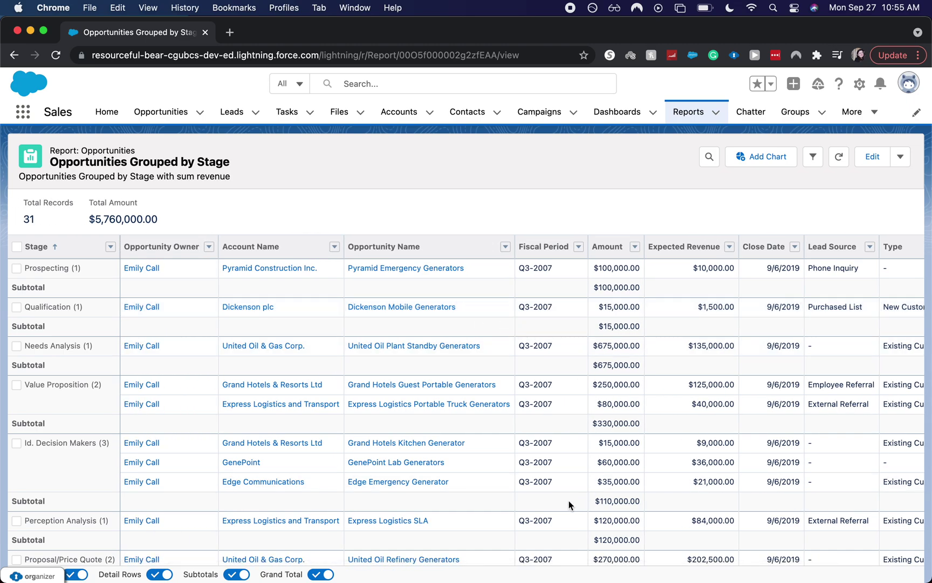
- Add a bar chart of Sum of Amount by Stage covering 31 records and $5,760,000.00
{"action": "left_click", "coordinate": [773, 162]}
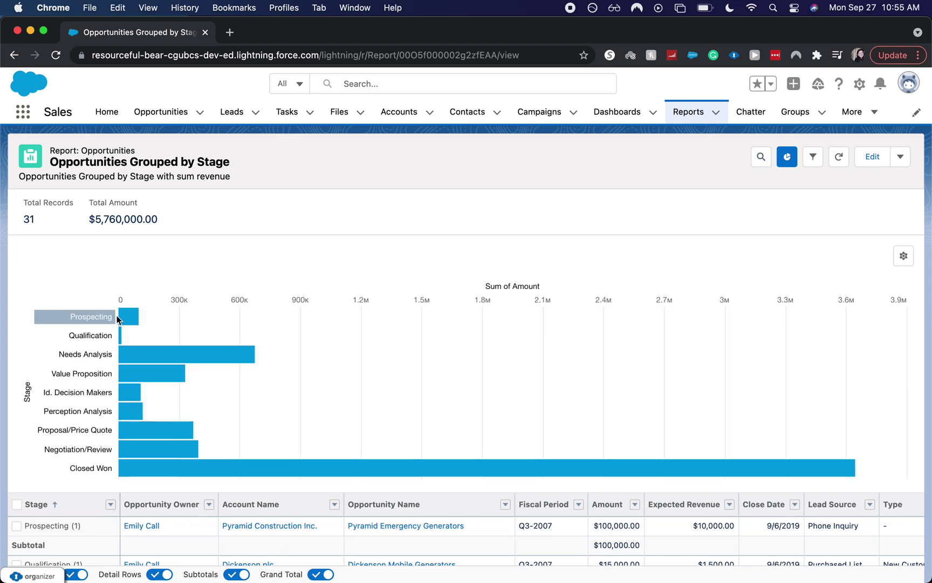
{"action": "scroll", "coordinate": [127, 431], "scroll_direction": "down", "scroll_amount": 1}
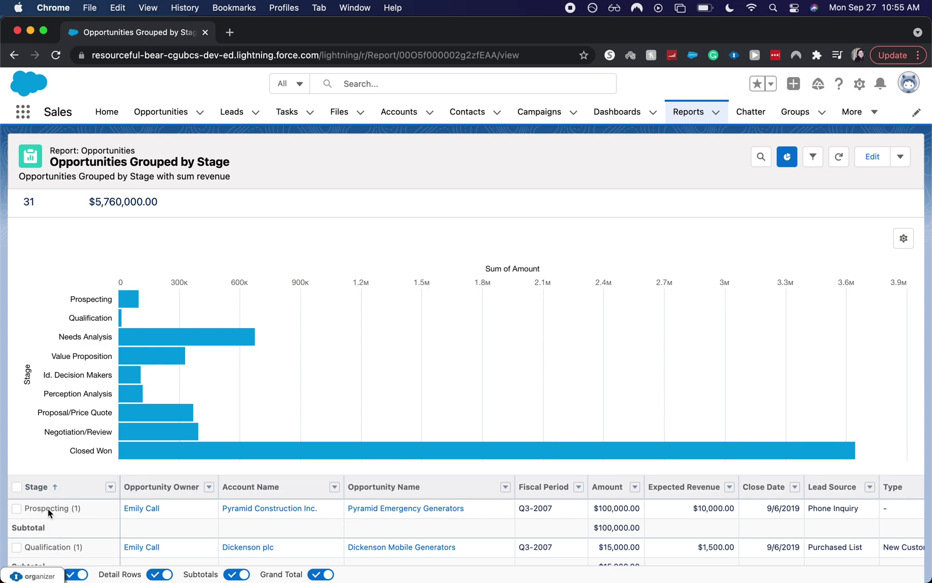
{"action": "scroll", "coordinate": [48, 508], "scroll_direction": "down", "scroll_amount": 2}
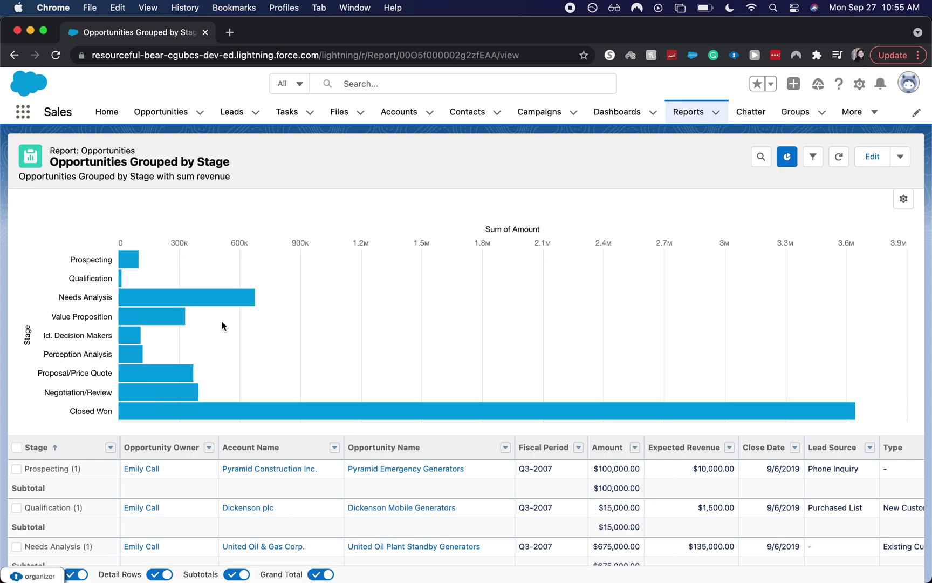
{"action": "left_click", "coordinate": [904, 199]}
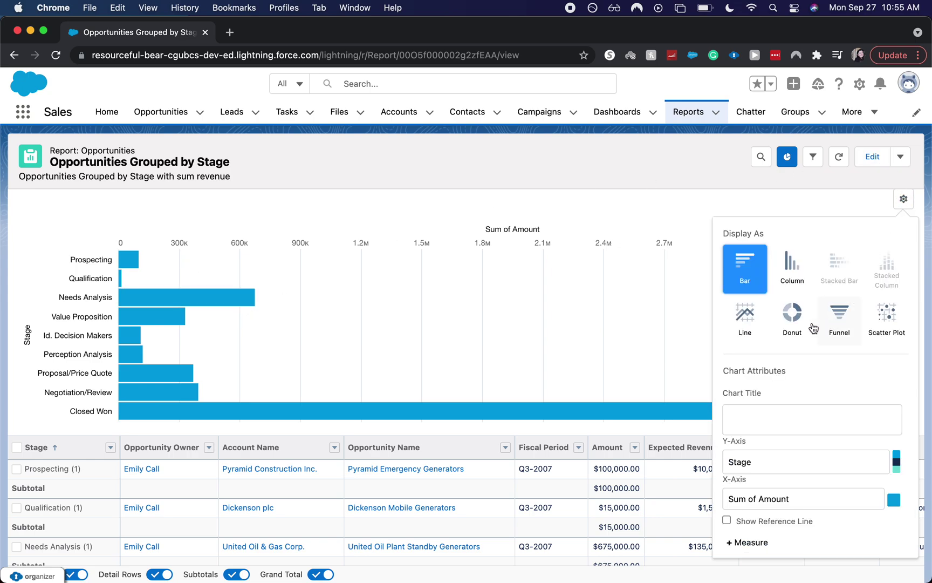
- Try the donut and funnel chart types, then settle on a column chart of Sum of Amount by Stage
{"action": "left_click", "coordinate": [804, 324]}
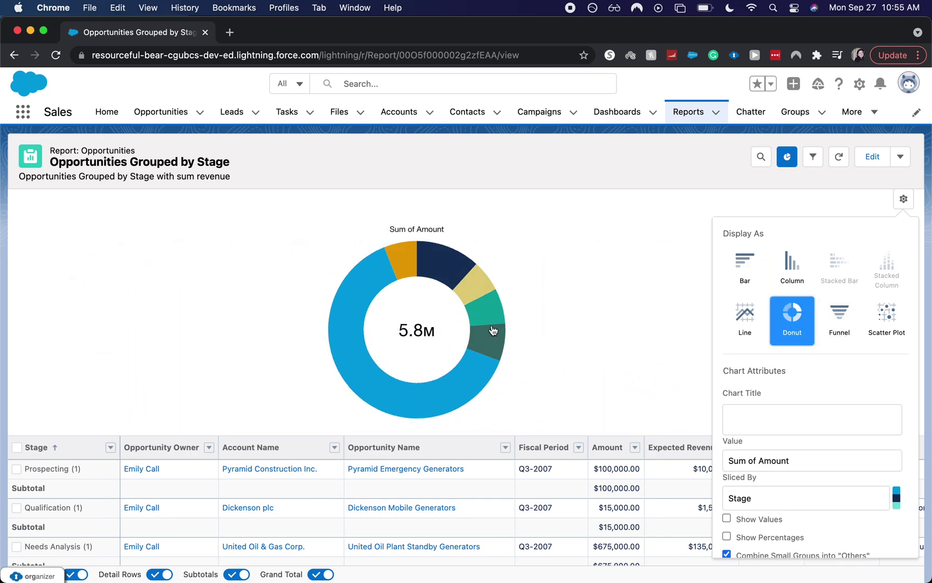
{"action": "left_click", "coordinate": [850, 323]}
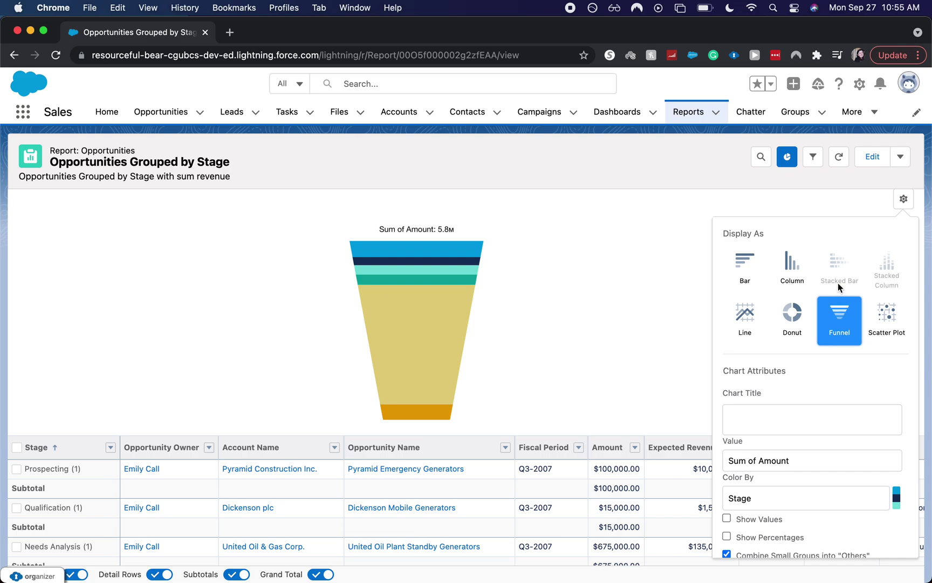
{"action": "left_click", "coordinate": [799, 261]}
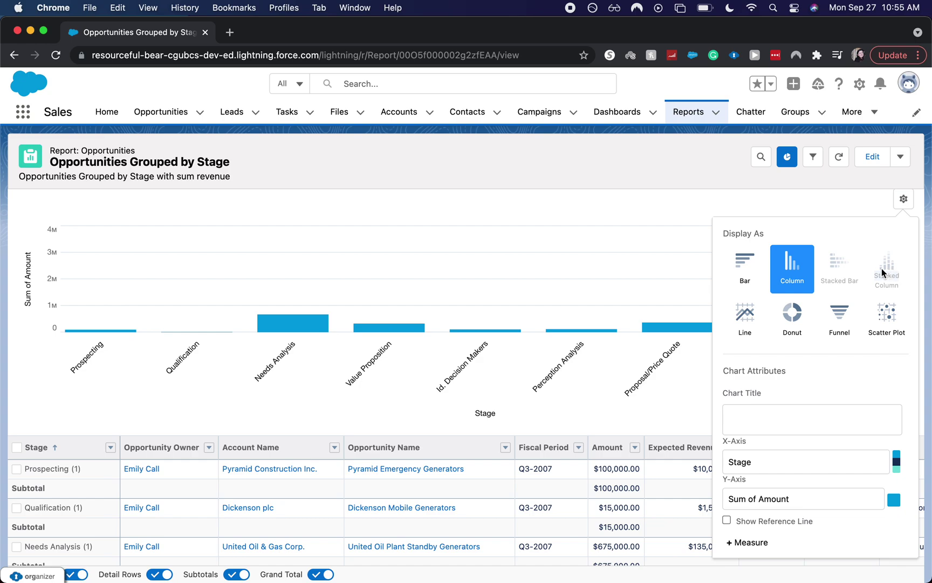
{"action": "left_click", "coordinate": [653, 418]}
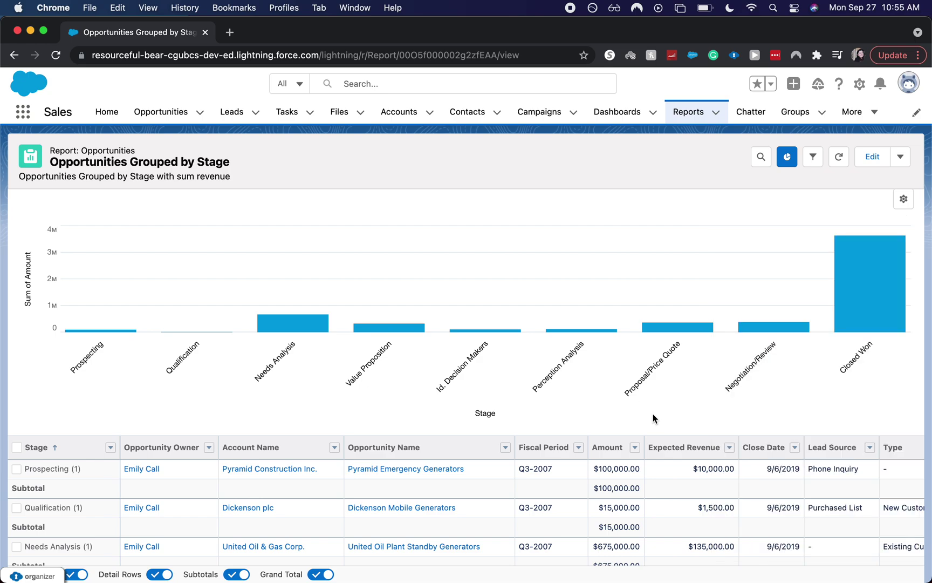